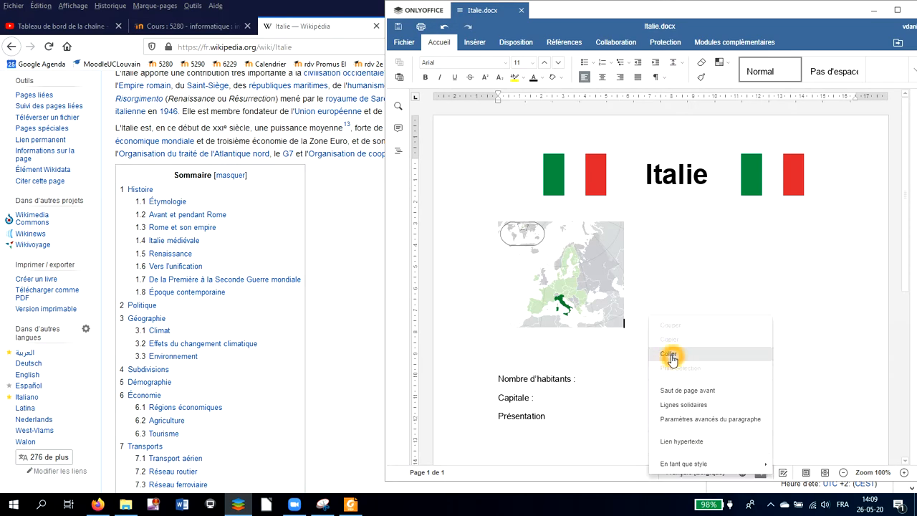
Step: Paste the Administration table image beside the Europe map, set its wrapping style to Devant, and move it slightly away from the map
{"action": "left_click", "coordinate": [669, 354]}
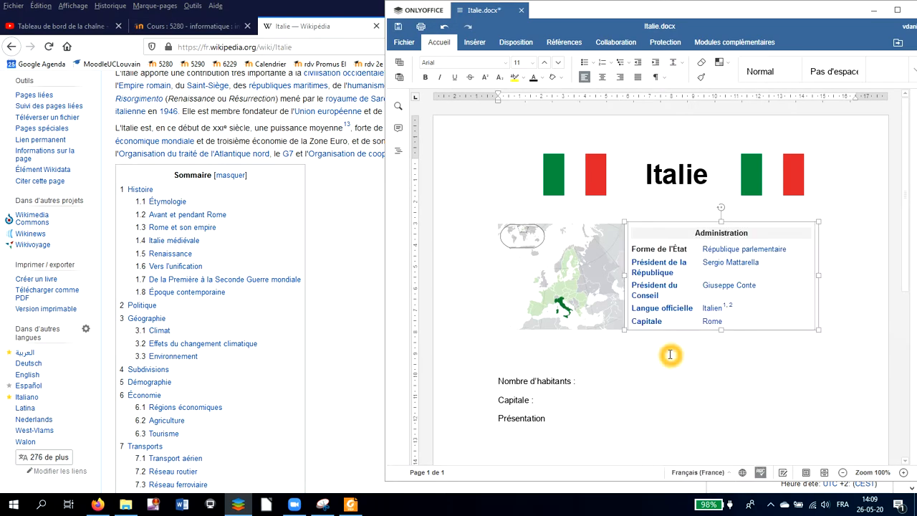
{"action": "right_click", "coordinate": [739, 258]}
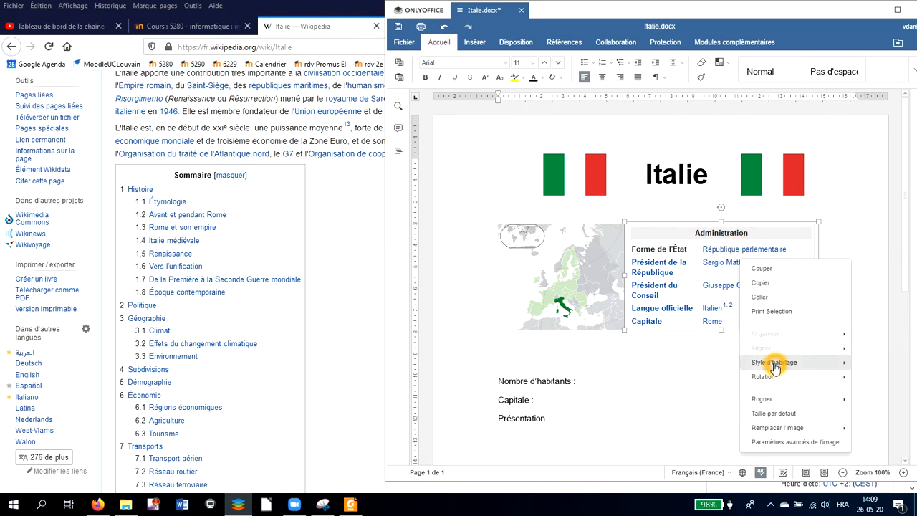
{"action": "mouse_move", "coordinate": [775, 367]}
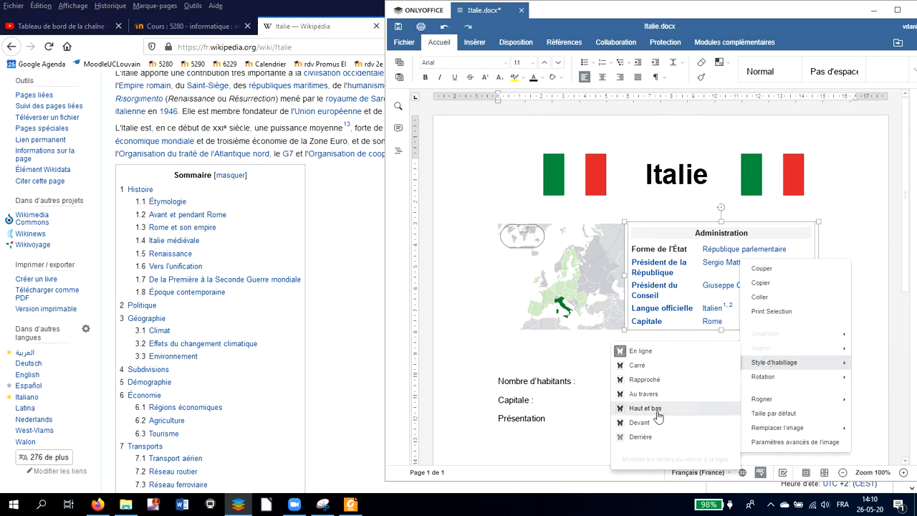
{"action": "left_click", "coordinate": [655, 423]}
{"action": "left_click_drag", "start_coordinate": [696, 295], "coordinate": [717, 290]}
Step: Check which wrapping style is applied to the Europe map image
{"action": "left_click", "coordinate": [599, 281]}
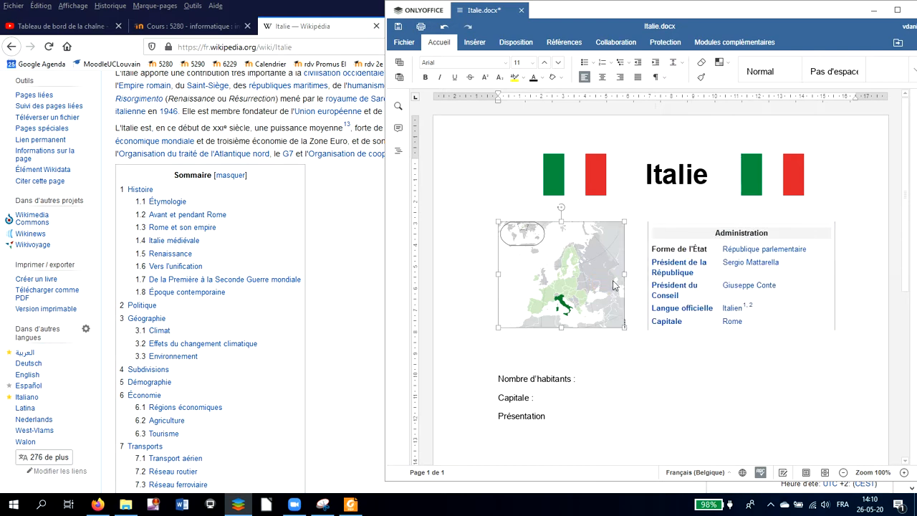
{"action": "right_click", "coordinate": [611, 283]}
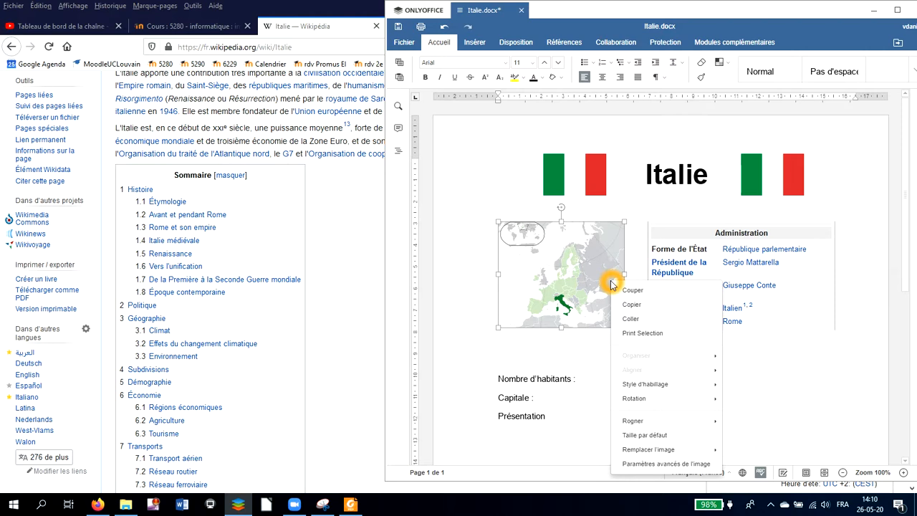
{"action": "left_click", "coordinate": [643, 384]}
{"action": "left_click", "coordinate": [671, 385]}
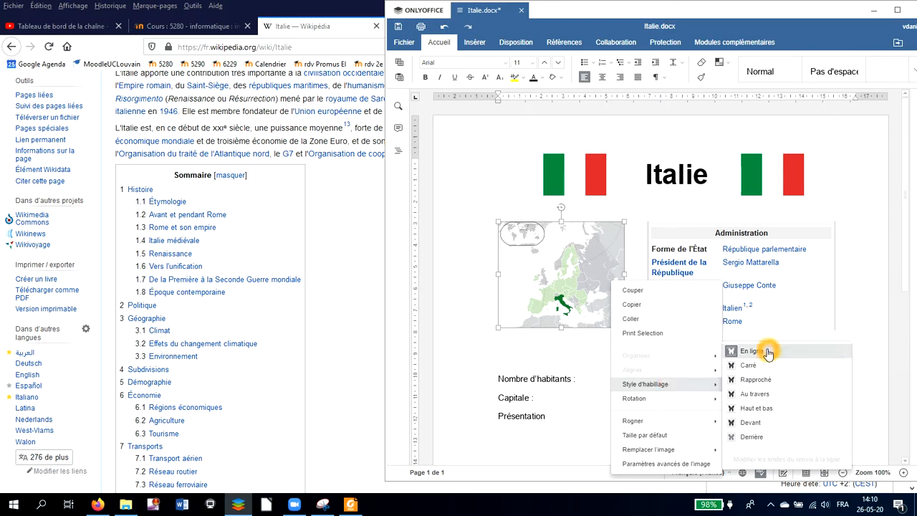
{"action": "left_click", "coordinate": [590, 309]}
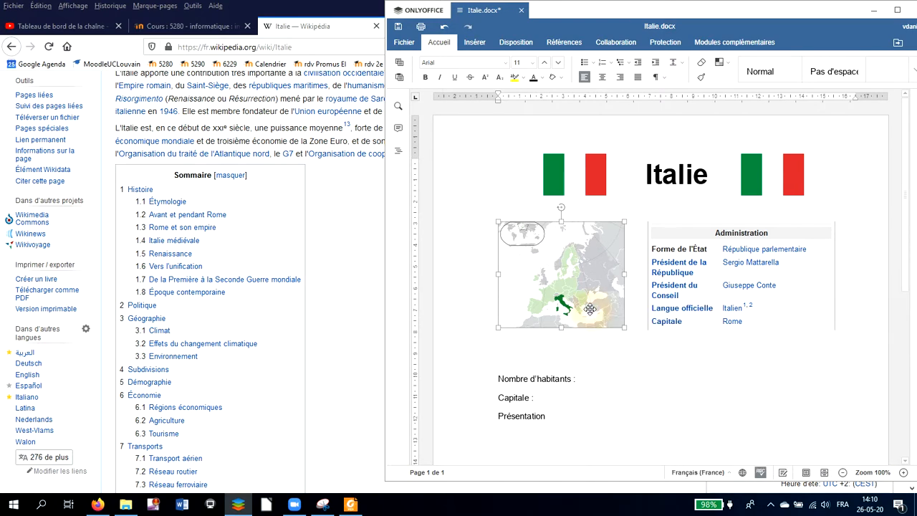
Step: Change the wrapping style of the Administration image to En ligne
{"action": "left_click", "coordinate": [702, 286]}
{"action": "right_click", "coordinate": [702, 286]}
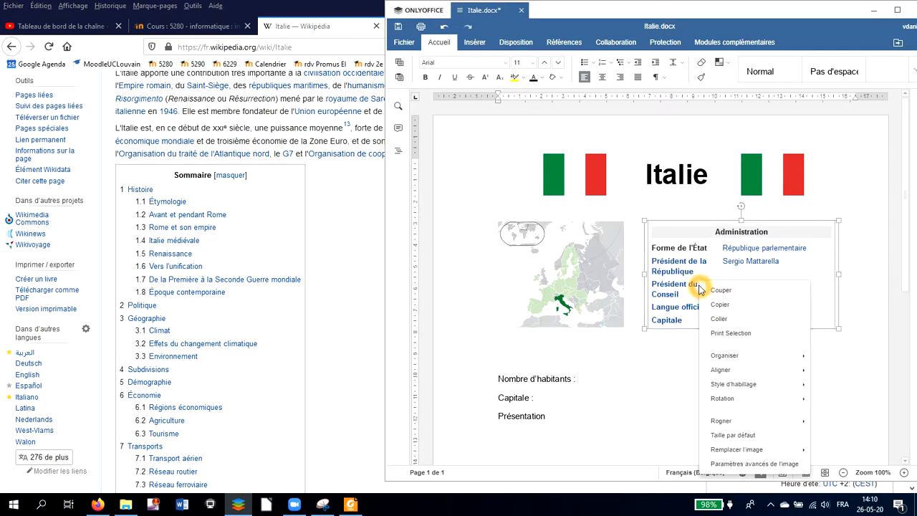
{"action": "left_click", "coordinate": [731, 357]}
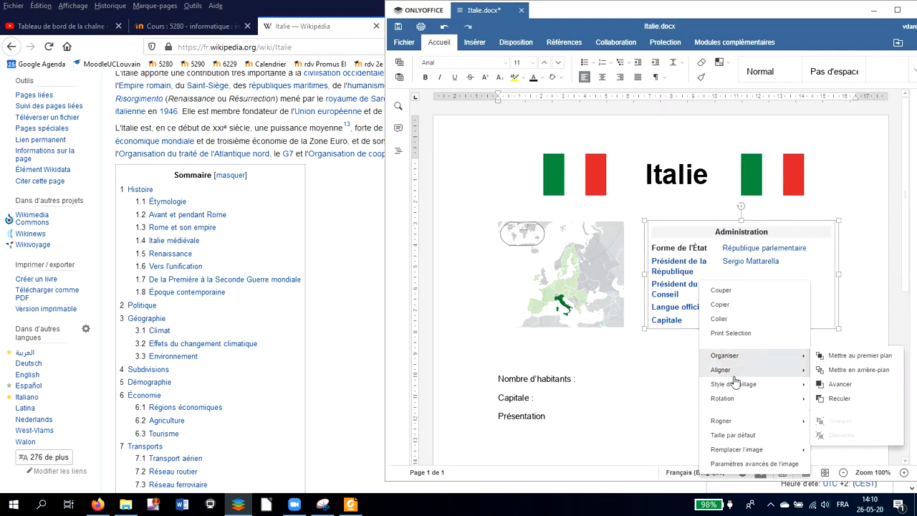
{"action": "left_click", "coordinate": [736, 384]}
{"action": "left_click", "coordinate": [638, 351]}
Step: Slightly shrink the Administration image and the Europe map so both can fit side by side
{"action": "left_click", "coordinate": [712, 301]}
{"action": "left_click", "coordinate": [684, 305]}
{"action": "left_click_drag", "start_coordinate": [693, 311], "coordinate": [671, 301]}
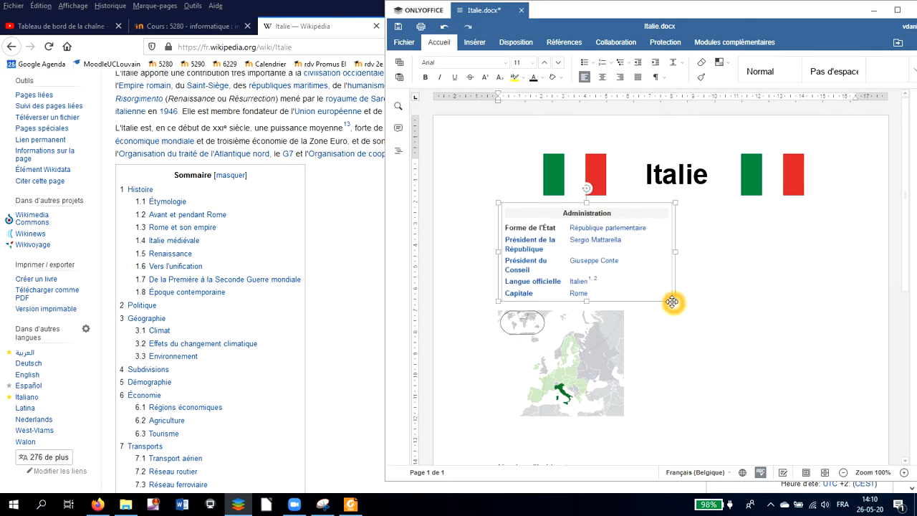
{"action": "left_click", "coordinate": [613, 341]}
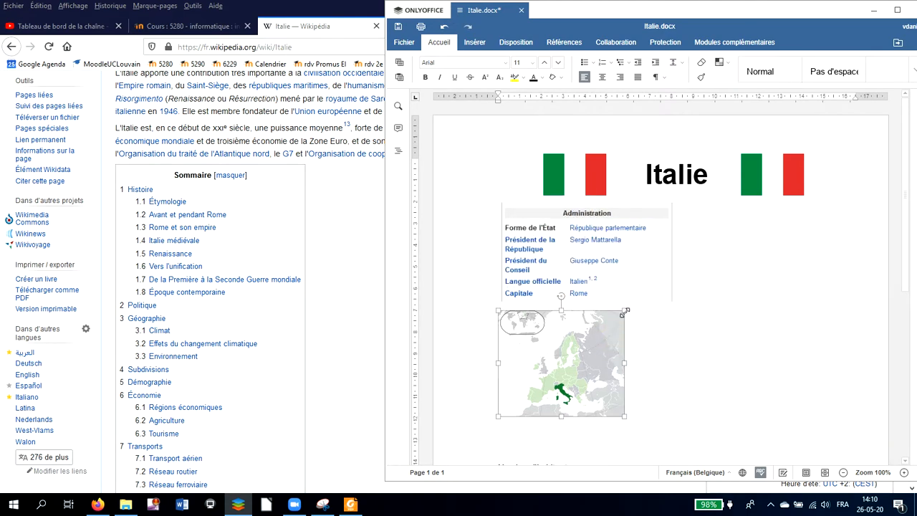
{"action": "left_click_drag", "start_coordinate": [625, 314], "coordinate": [619, 312]}
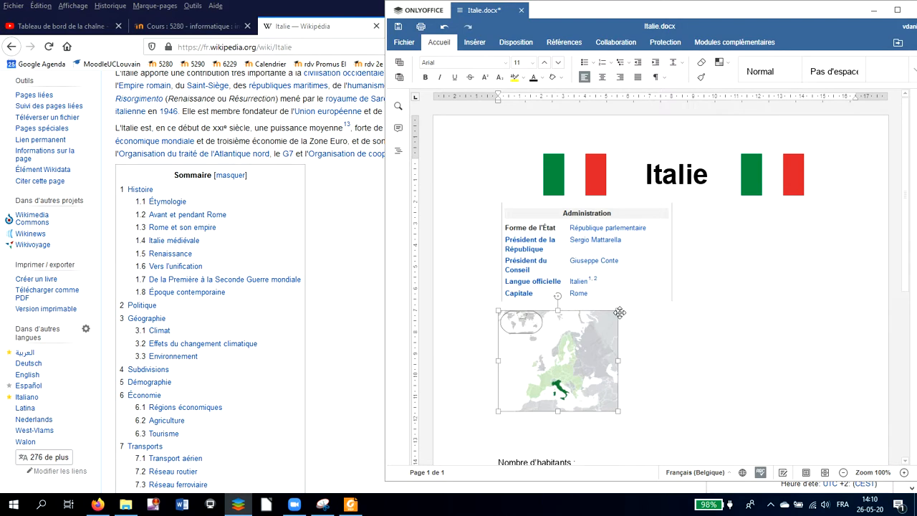
Step: Show nonprinting characters and delete the paragraph break between the Administration image and the Europe map
{"action": "left_click", "coordinate": [655, 78]}
{"action": "left_click", "coordinate": [691, 301]}
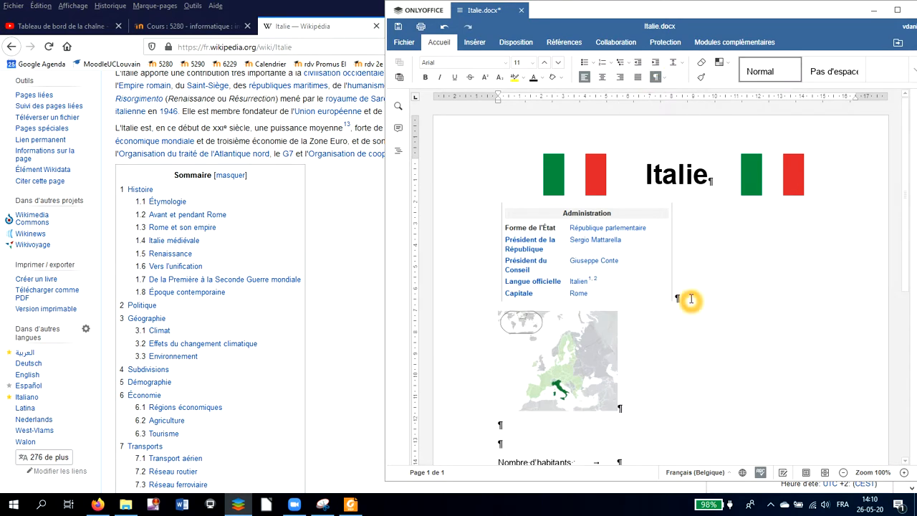
{"action": "key", "text": "Delete"}
Step: Reduce the Europe map's height slightly and centre the line holding the two images
{"action": "left_click", "coordinate": [714, 260]}
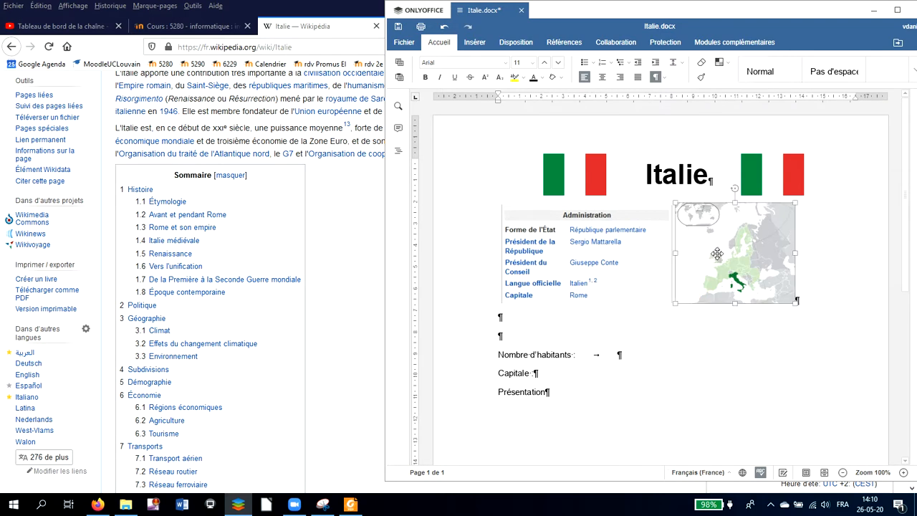
{"action": "mouse_move", "coordinate": [735, 205]}
{"action": "left_mouse_down"}
{"action": "mouse_move", "coordinate": [735, 217]}
{"action": "mouse_move", "coordinate": [736, 207]}
{"action": "left_mouse_up"}
{"action": "left_click", "coordinate": [835, 279]}
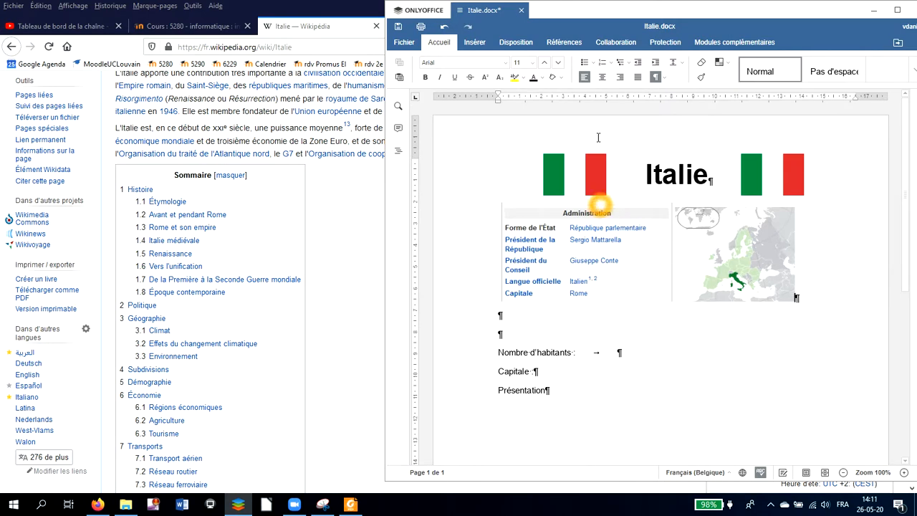
{"action": "left_click", "coordinate": [603, 81]}
{"action": "left_click", "coordinate": [595, 177]}
{"action": "left_click", "coordinate": [603, 78]}
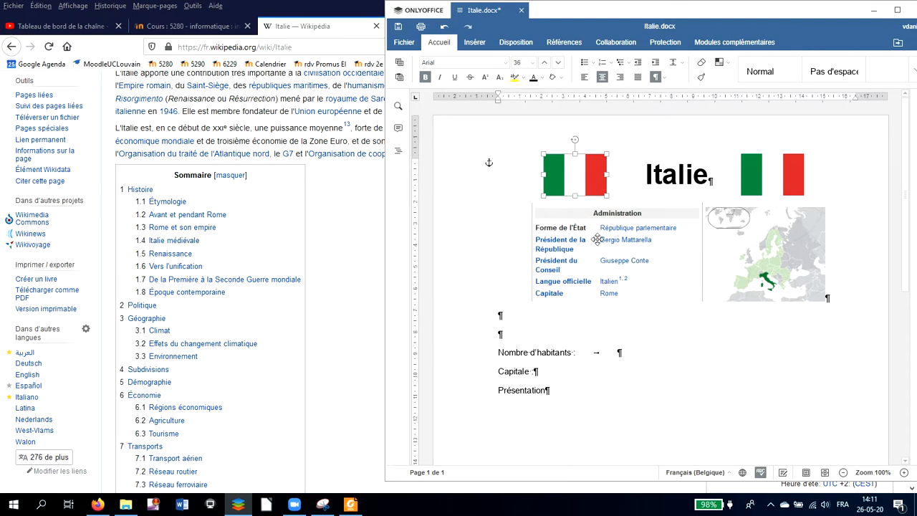
{"action": "left_click", "coordinate": [842, 285]}
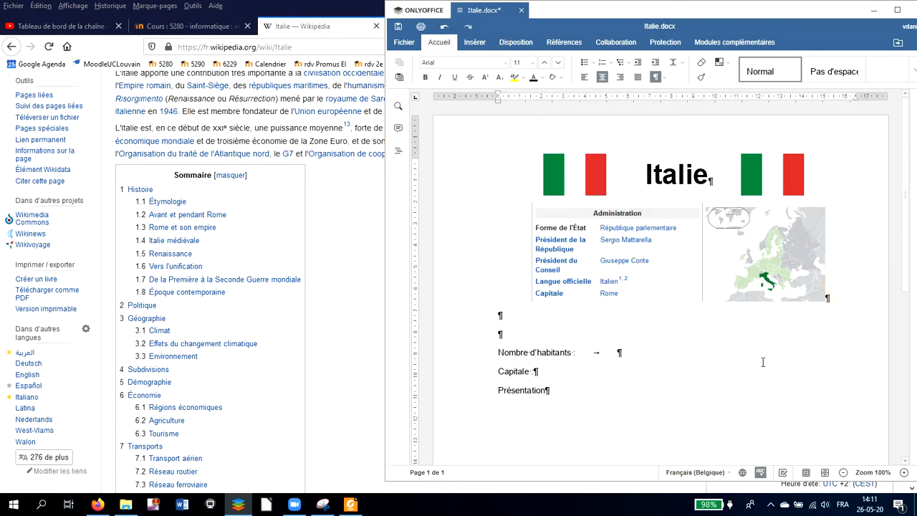
Step: Bring up the model Italie.pdf in Foxit Reader beside the document and delete the empty paragraph directly above "Nombre d'habitants"
{"action": "left_click", "coordinate": [350, 505]}
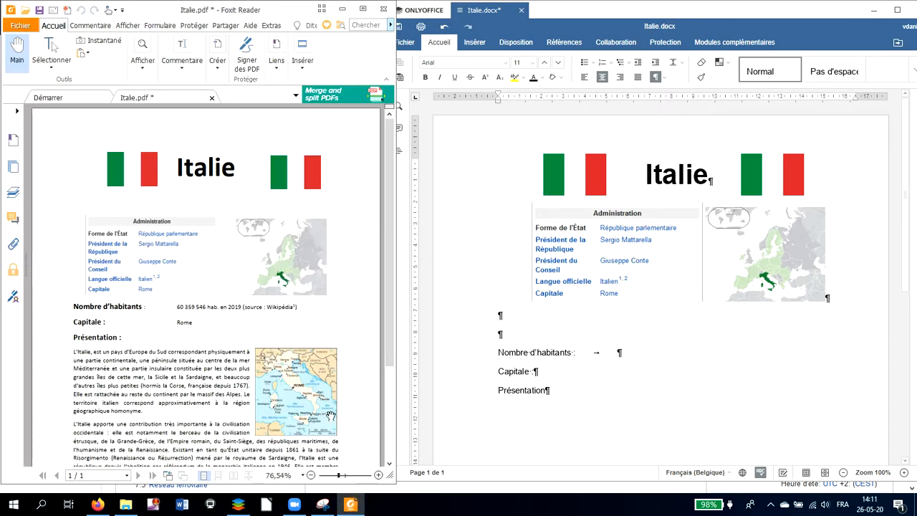
{"action": "left_click", "coordinate": [522, 333]}
{"action": "left_click", "coordinate": [522, 333]}
{"action": "key", "text": "Delete"}
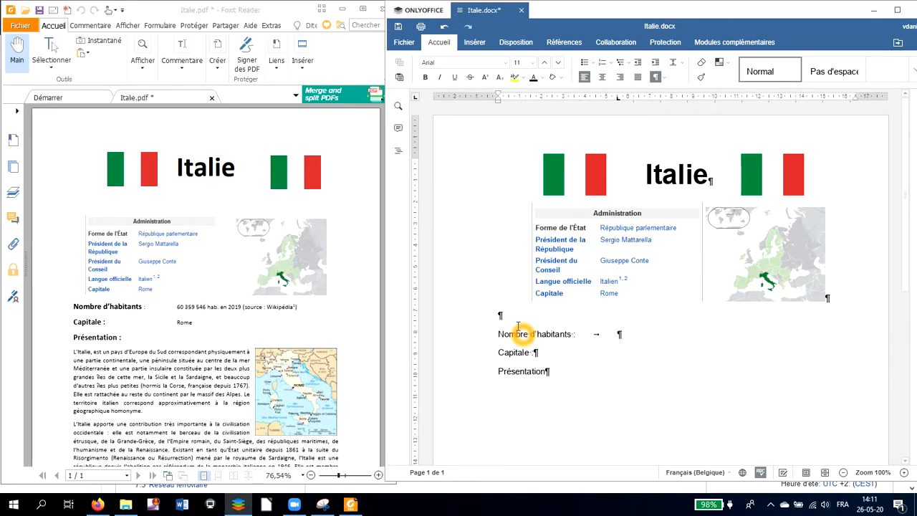
{"action": "left_click", "coordinate": [590, 283]}
{"action": "left_click", "coordinate": [781, 300]}
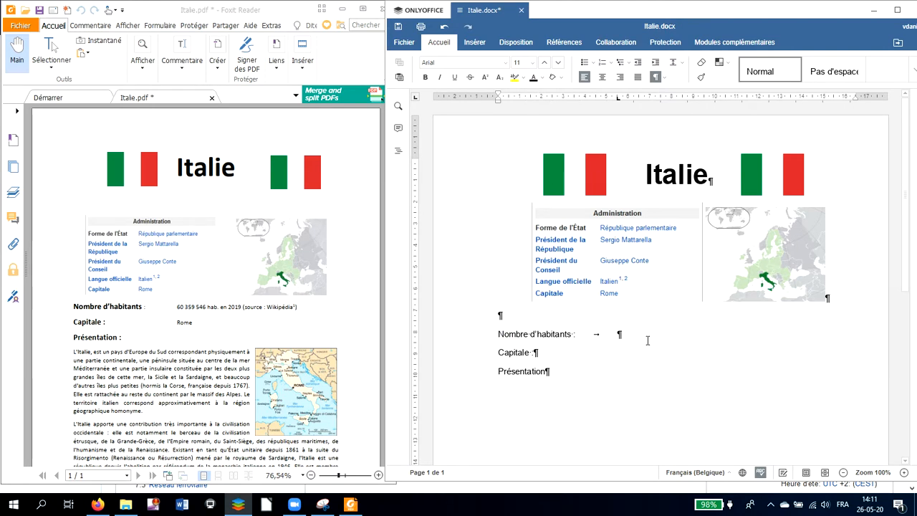
Step: Make the "Nombre d'habitants :" label bold and set its font size to 12
{"action": "left_click_drag", "start_coordinate": [500, 334], "coordinate": [579, 337]}
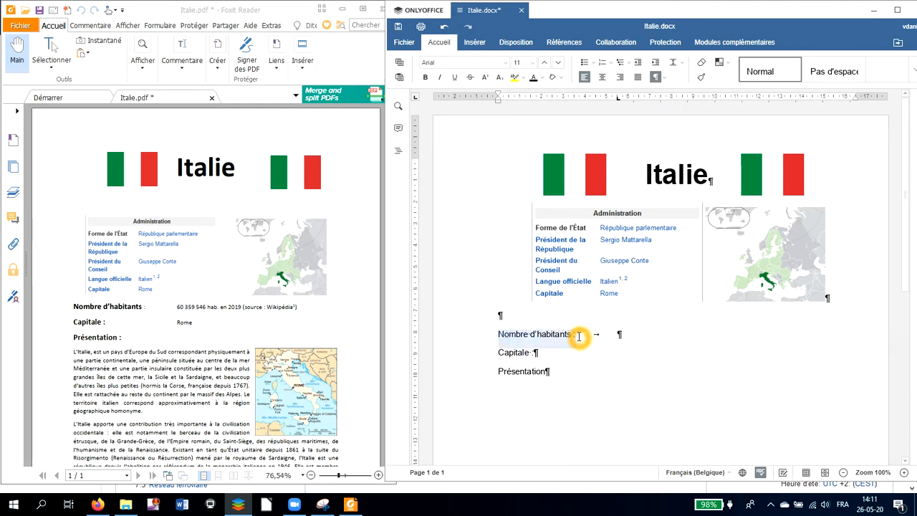
{"action": "left_click", "coordinate": [426, 77]}
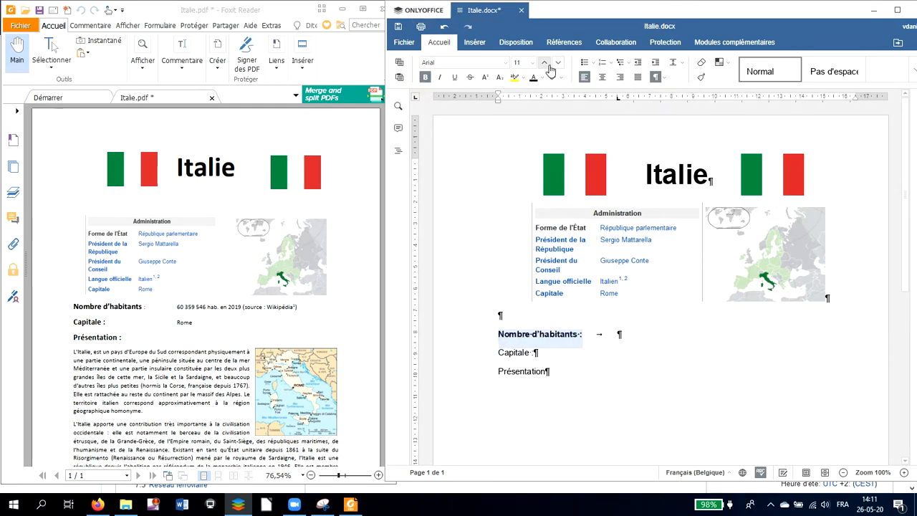
{"action": "left_click", "coordinate": [545, 63]}
Step: Apply bold to the "Présentation" heading
{"action": "left_click", "coordinate": [499, 353]}
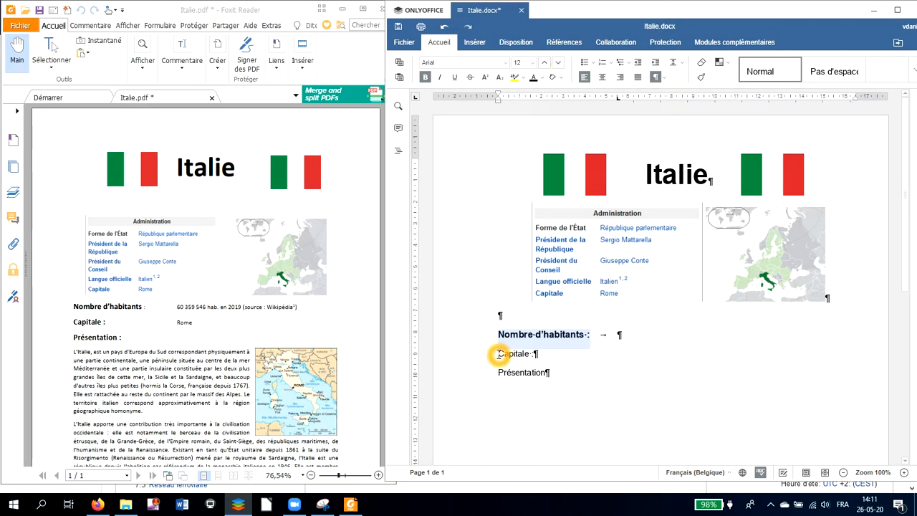
{"action": "left_click_drag", "start_coordinate": [525, 353], "coordinate": [550, 374]}
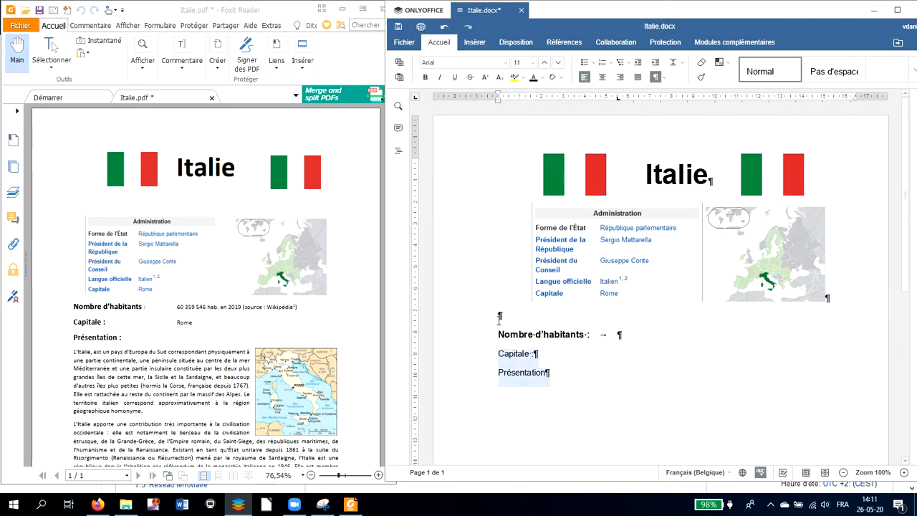
{"action": "left_click", "coordinate": [515, 369]}
{"action": "left_click", "coordinate": [499, 352]}
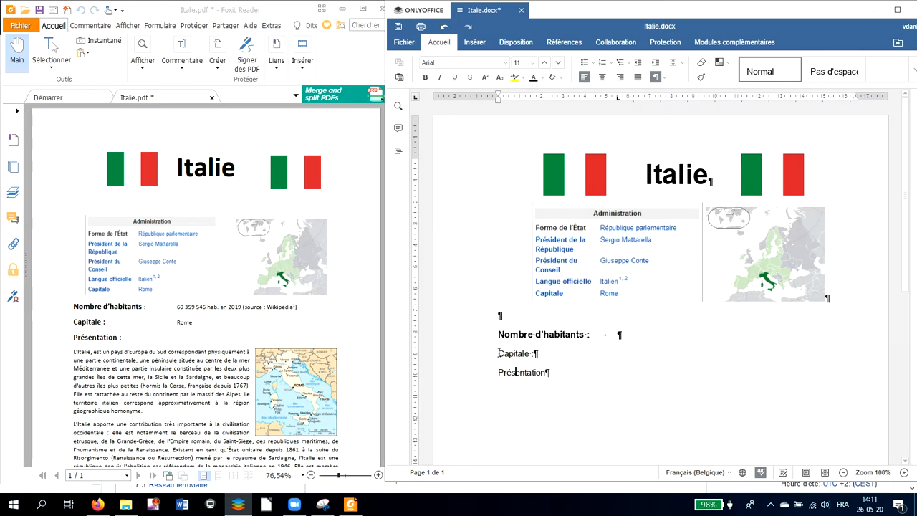
{"action": "left_click_drag", "start_coordinate": [500, 352], "coordinate": [543, 370]}
{"action": "left_click", "coordinate": [535, 351]}
{"action": "left_click", "coordinate": [517, 354]}
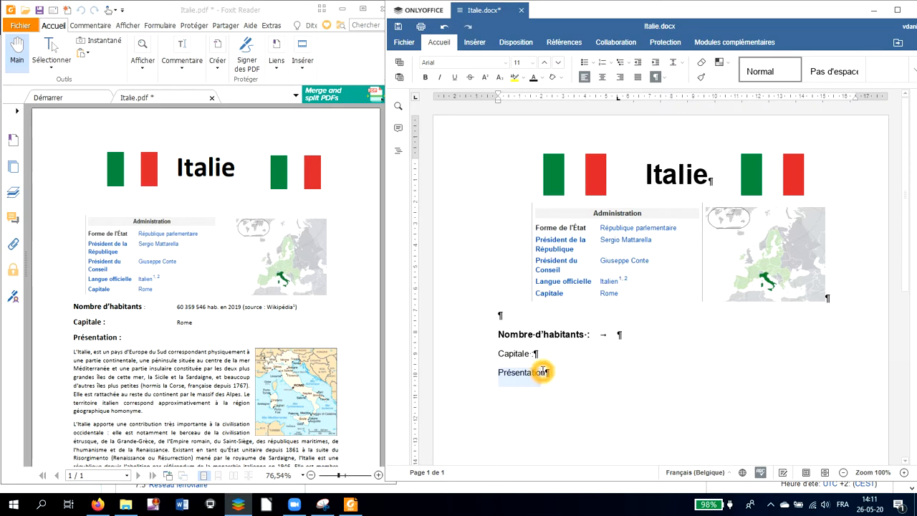
{"action": "left_click", "coordinate": [425, 78]}
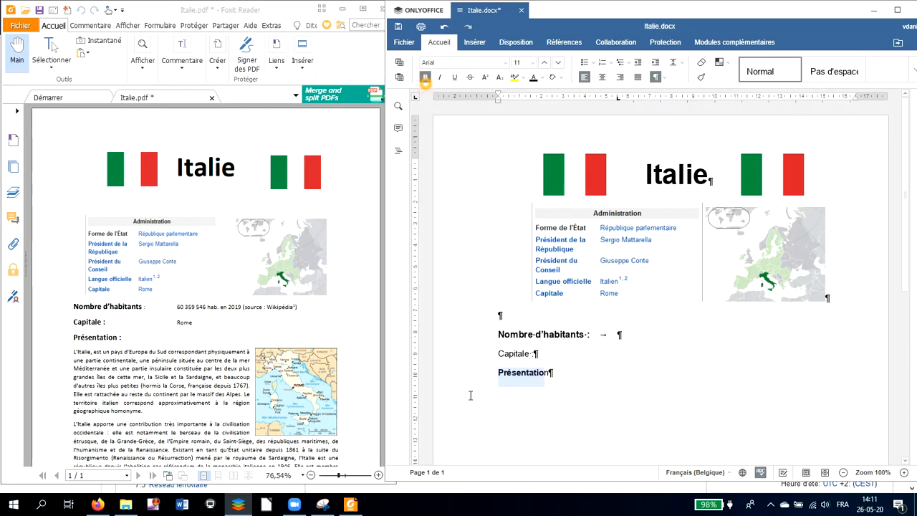
Step: Apply bold to the "Capitale :" label
{"action": "left_click", "coordinate": [507, 349]}
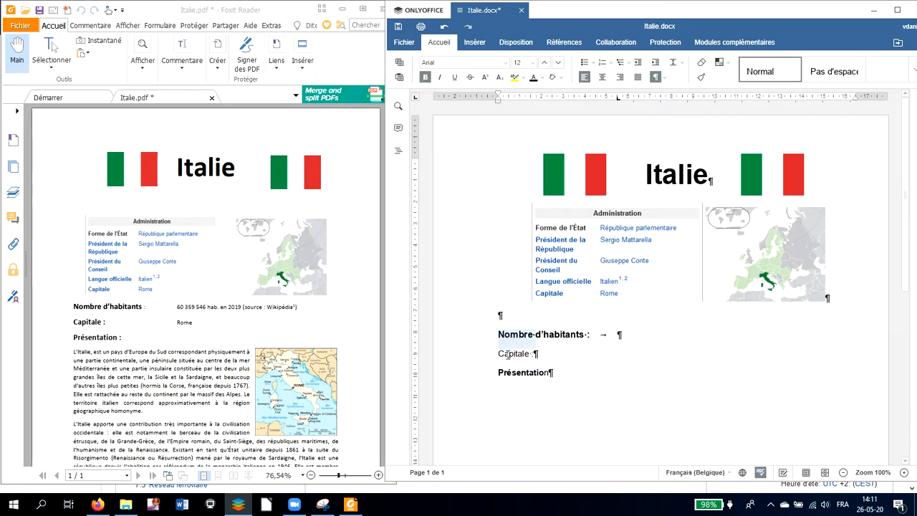
{"action": "double_click", "coordinate": [508, 355]}
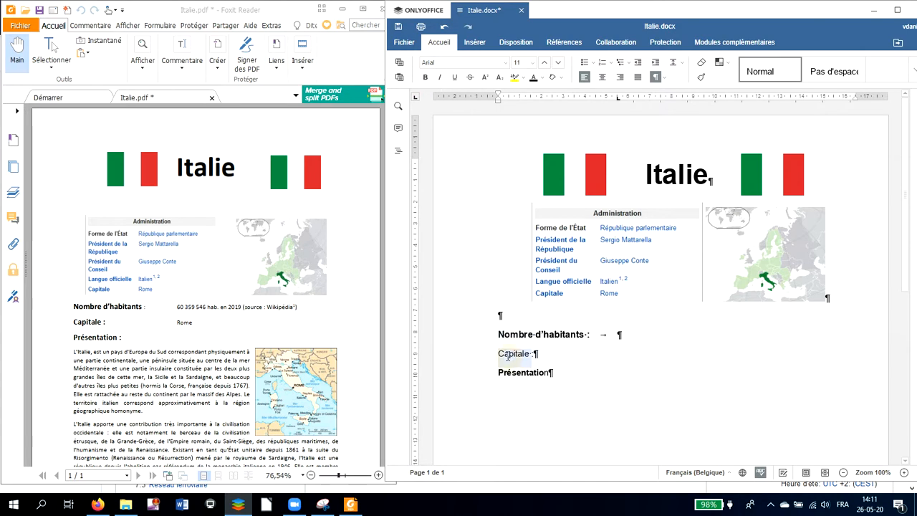
{"action": "left_click", "coordinate": [425, 79]}
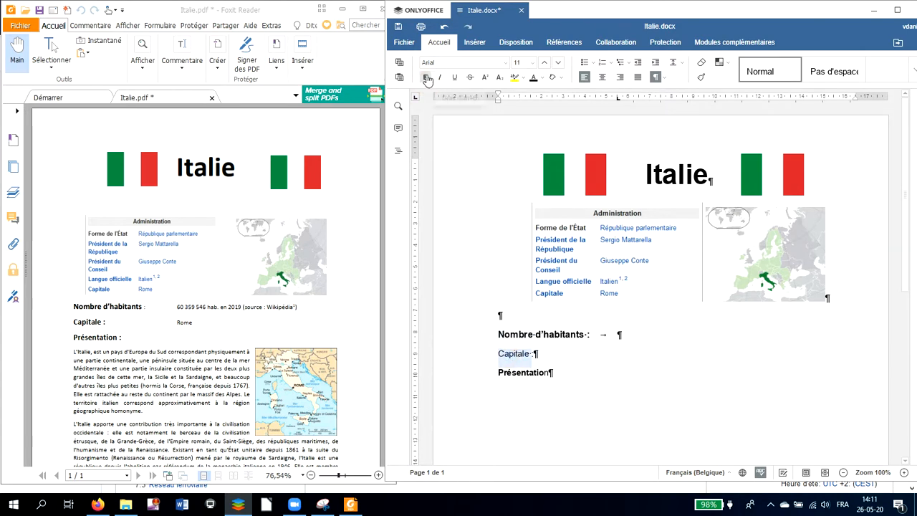
{"action": "left_click", "coordinate": [427, 78]}
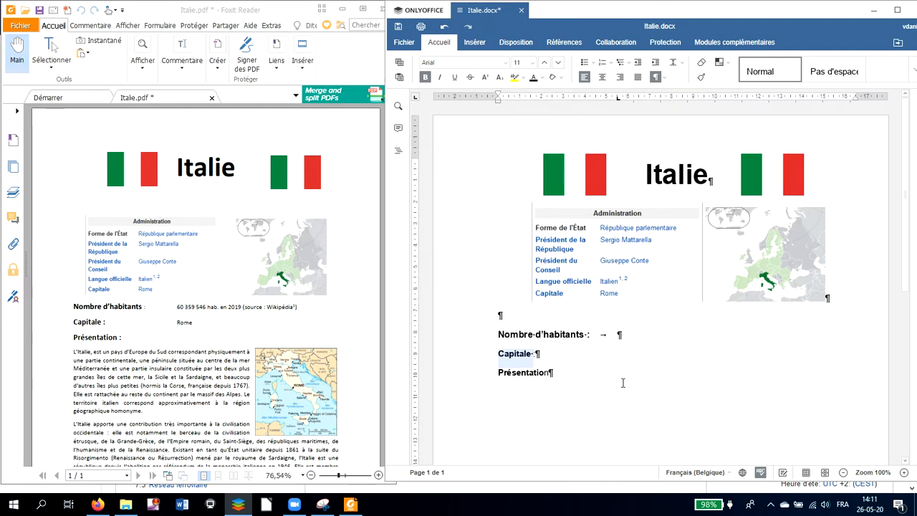
{"action": "left_click", "coordinate": [619, 361]}
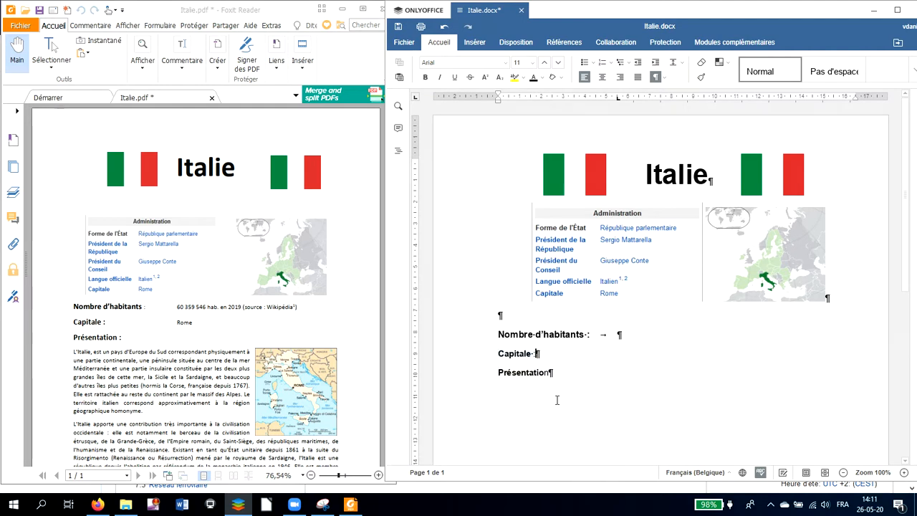
Step: Place the cursor at the end of the "Nombre d'habitants :" line and switch to the Italie Wikipedia page in Firefox
{"action": "left_click", "coordinate": [660, 335]}
{"action": "left_click", "coordinate": [101, 506]}
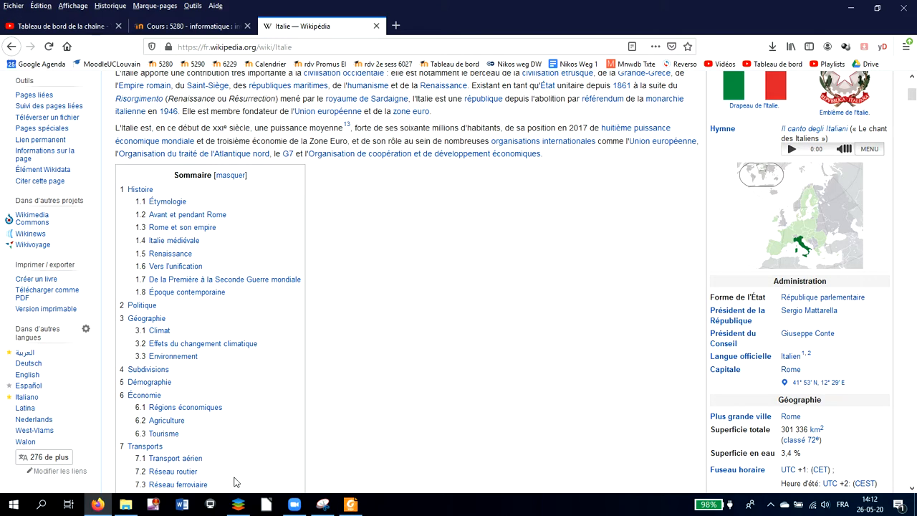
{"action": "left_click", "coordinate": [149, 507]}
{"action": "left_click", "coordinate": [532, 234]}
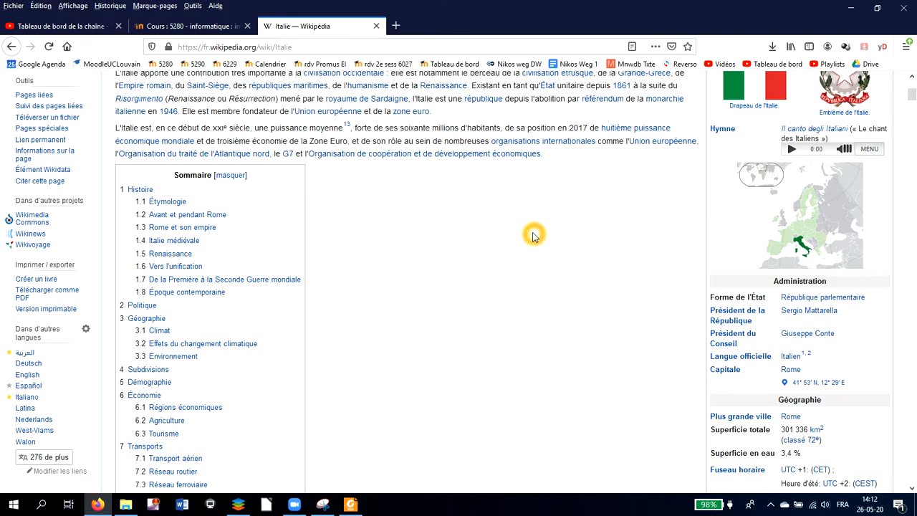
Step: Copy the total population value "60 359 546 hab." from the Démographie section of the article's infobox
{"action": "scroll", "coordinate": [751, 355], "scroll_direction": "down", "scroll_amount": 2}
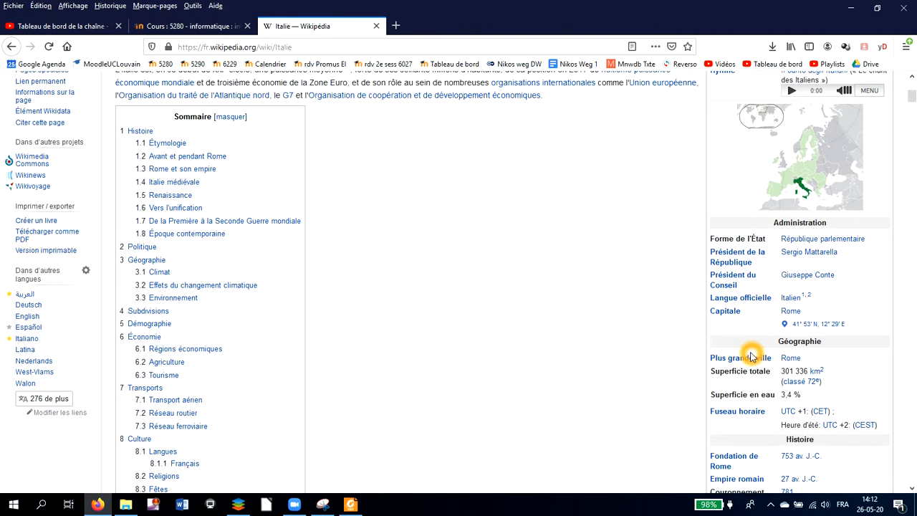
{"action": "scroll", "coordinate": [745, 322], "scroll_direction": "down", "scroll_amount": 2}
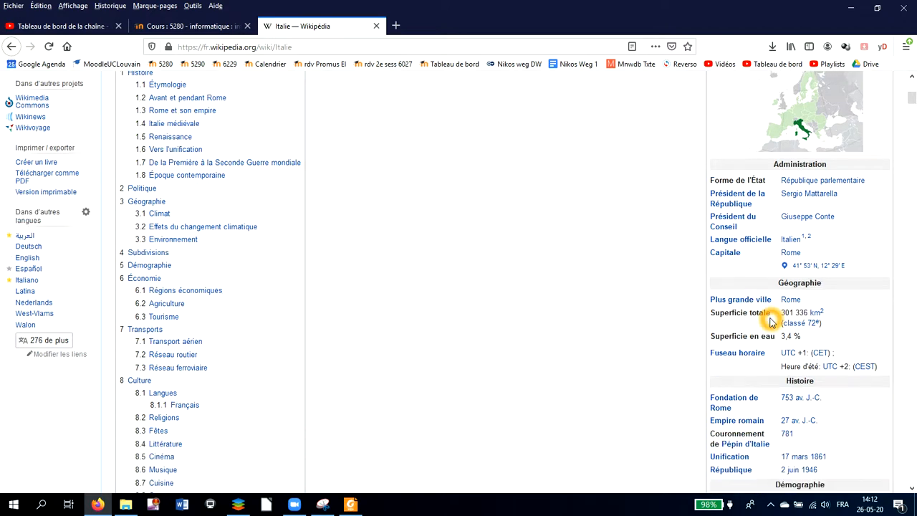
{"action": "scroll", "coordinate": [771, 323], "scroll_direction": "down", "scroll_amount": 4}
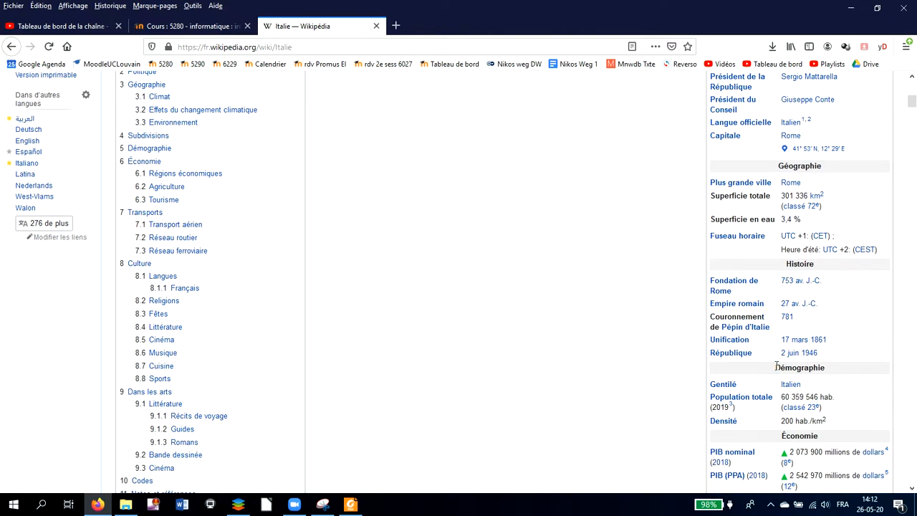
{"action": "scroll", "coordinate": [774, 380], "scroll_direction": "down", "scroll_amount": 2}
{"action": "left_click", "coordinate": [783, 340]}
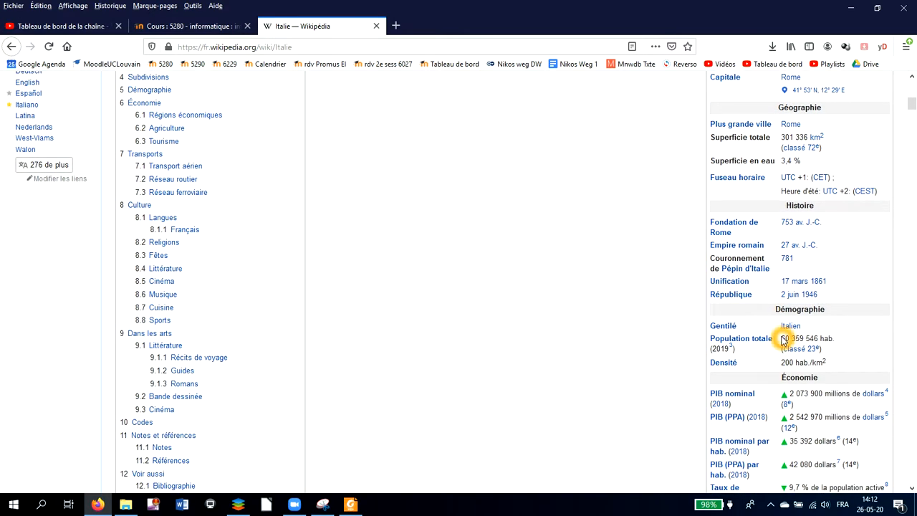
{"action": "left_click_drag", "start_coordinate": [783, 341], "coordinate": [766, 359]}
{"action": "left_click", "coordinate": [766, 358]}
{"action": "left_click_drag", "start_coordinate": [815, 339], "coordinate": [854, 338]}
{"action": "key", "text": "ctrl+c"}
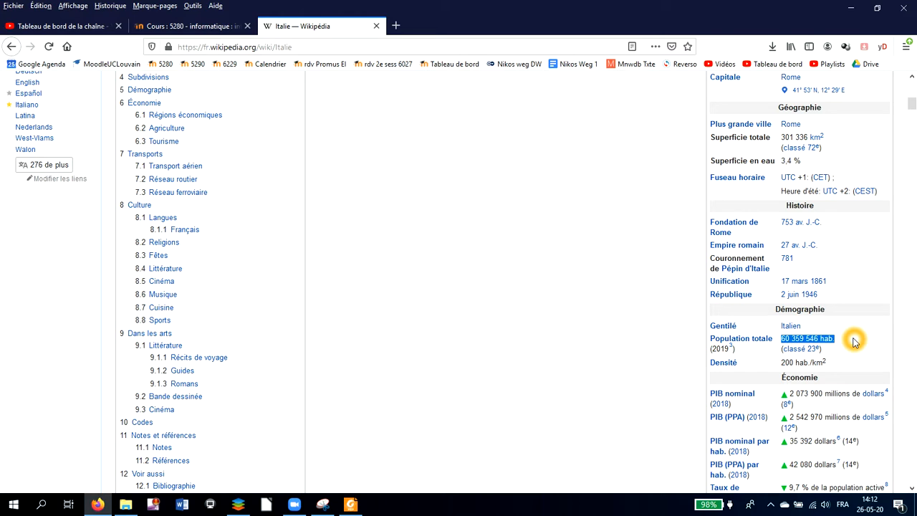
{"action": "right_click", "coordinate": [801, 337]}
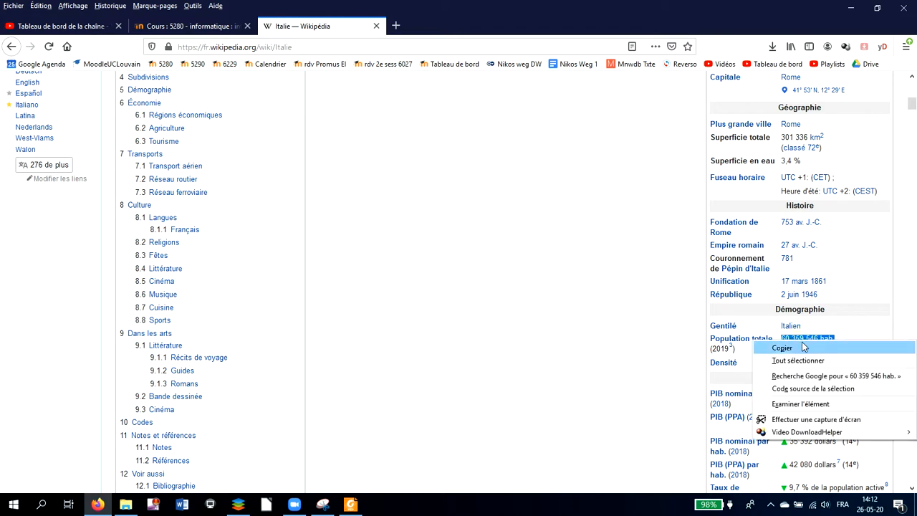
{"action": "left_click", "coordinate": [803, 348]}
{"action": "mouse_move", "coordinate": [802, 350]}
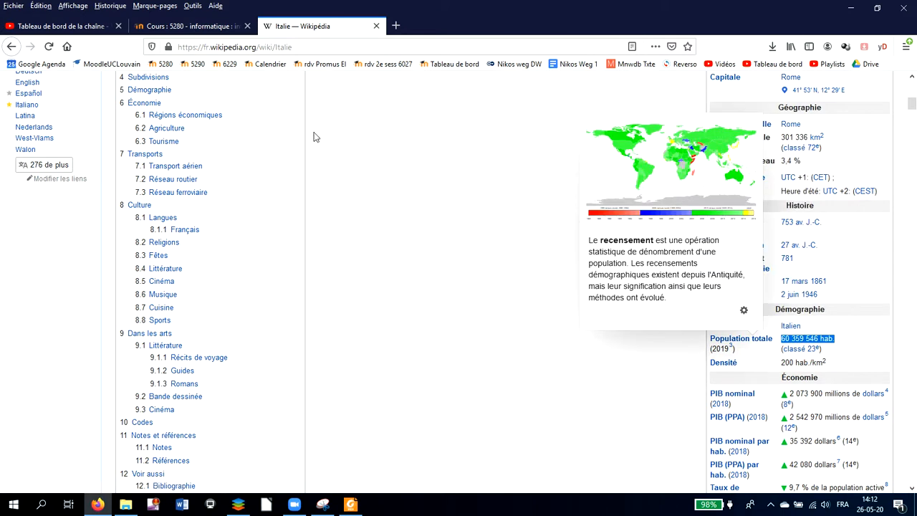
Step: Switch to the Italie.docx document in ONLYOFFICE and paste the copied population value after the tab on the "Nombre d'habitants :" line
{"action": "left_click", "coordinate": [239, 505]}
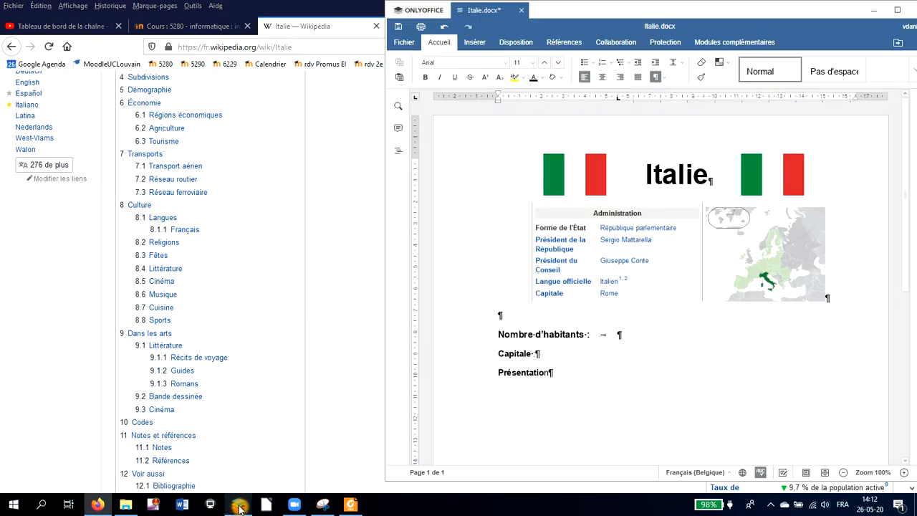
{"action": "left_click", "coordinate": [463, 378]}
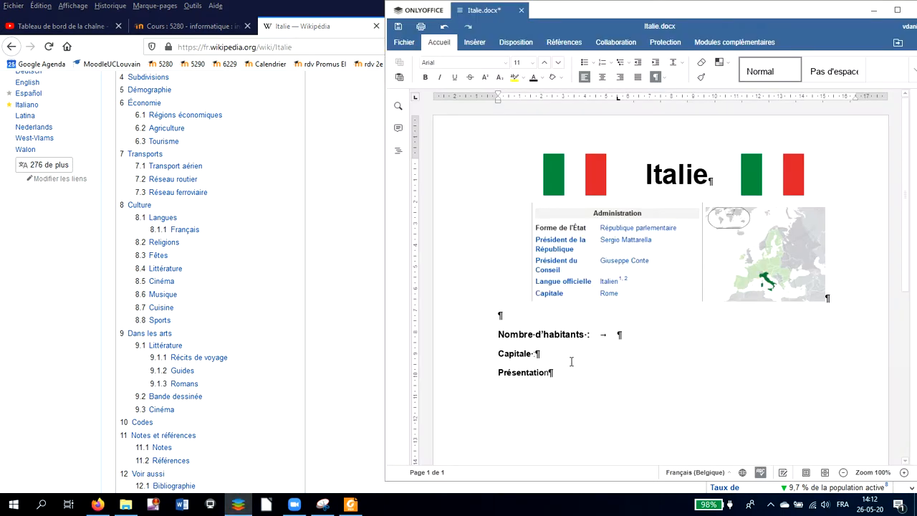
{"action": "left_click", "coordinate": [639, 341]}
{"action": "left_click", "coordinate": [635, 338]}
{"action": "right_click", "coordinate": [632, 338]}
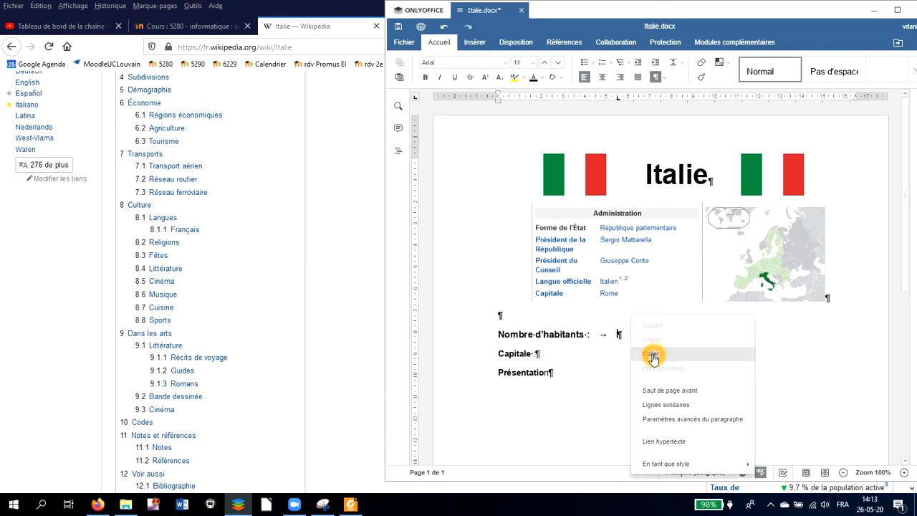
{"action": "left_click", "coordinate": [653, 354]}
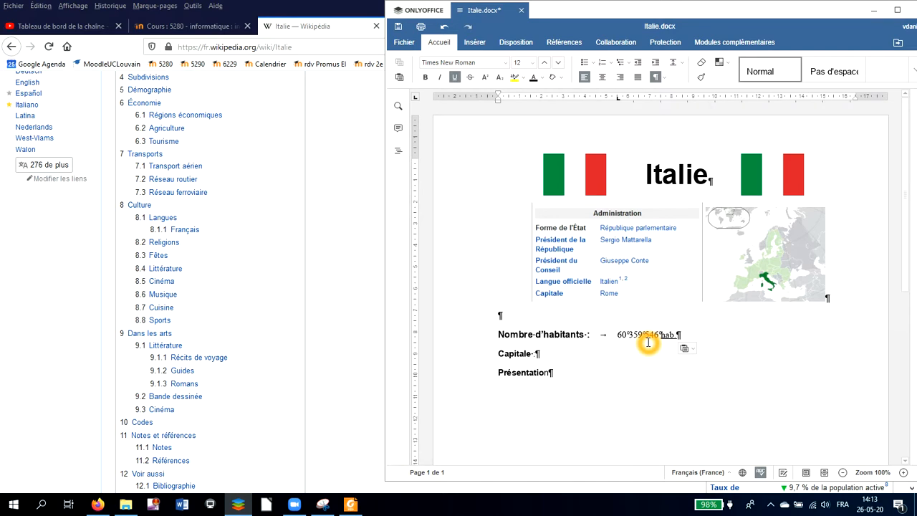
Step: Add an empty paragraph below the "Présentation" heading
{"action": "scroll", "coordinate": [601, 374], "scroll_direction": "down", "scroll_amount": 1}
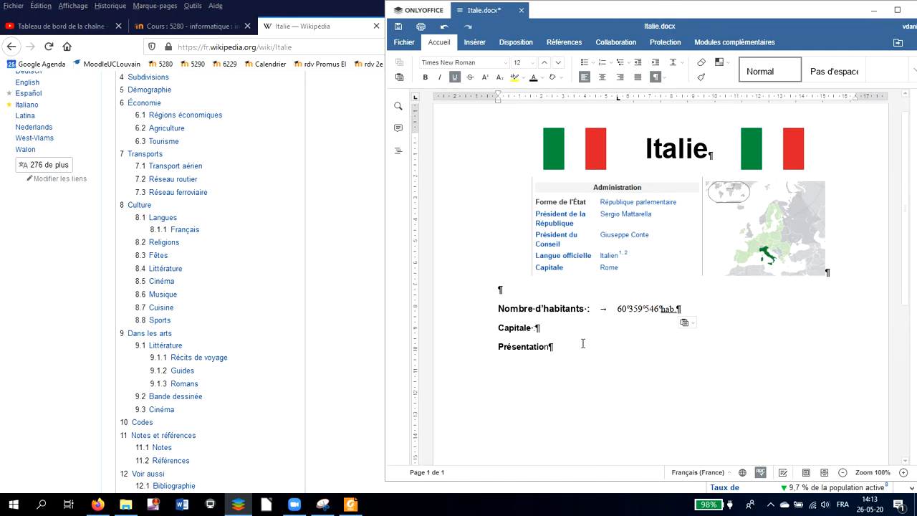
{"action": "left_click", "coordinate": [582, 347]}
{"action": "key", "text": "Return"}
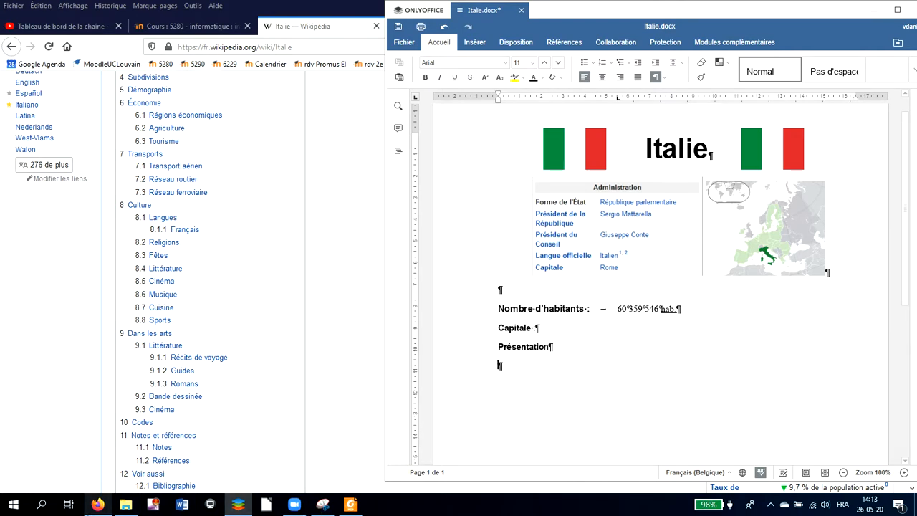
Step: Switch to the Italie Wikipedia article in Firefox and go back to its introduction
{"action": "left_click", "coordinate": [96, 505]}
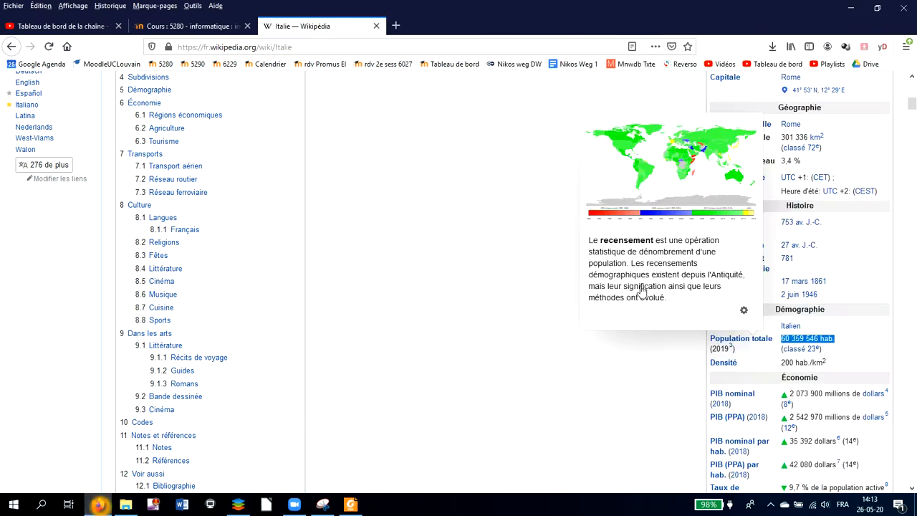
{"action": "left_click", "coordinate": [434, 257]}
{"action": "scroll", "coordinate": [432, 256], "scroll_direction": "up", "scroll_amount": 5}
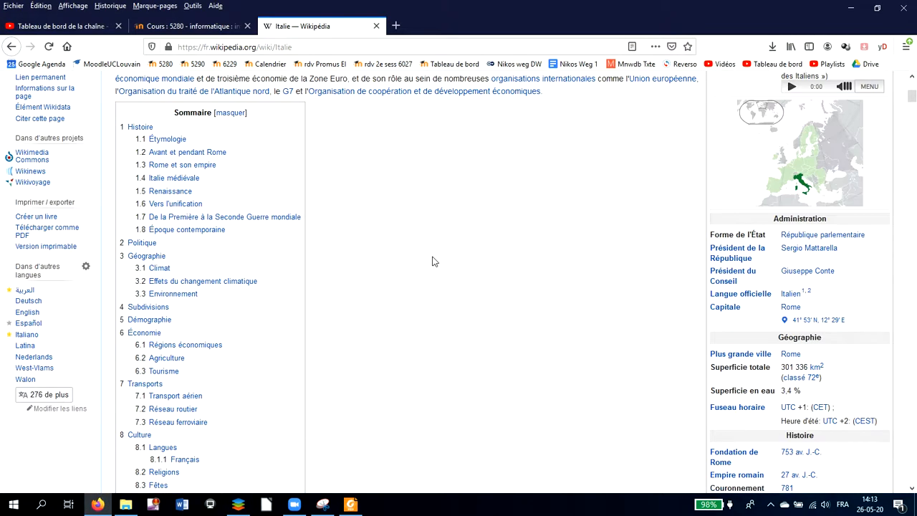
{"action": "scroll", "coordinate": [448, 261], "scroll_direction": "up", "scroll_amount": 5}
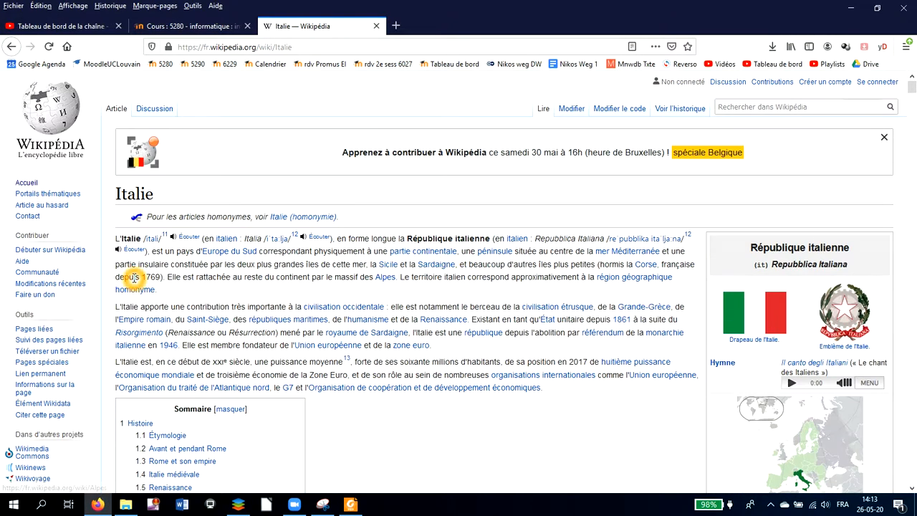
{"action": "left_click", "coordinate": [441, 345]}
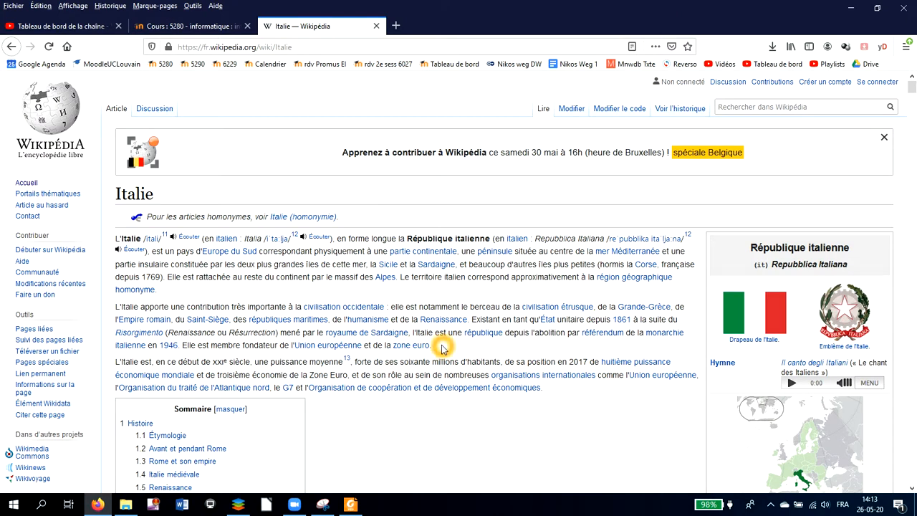
{"action": "left_click_drag", "start_coordinate": [442, 347], "coordinate": [107, 241]}
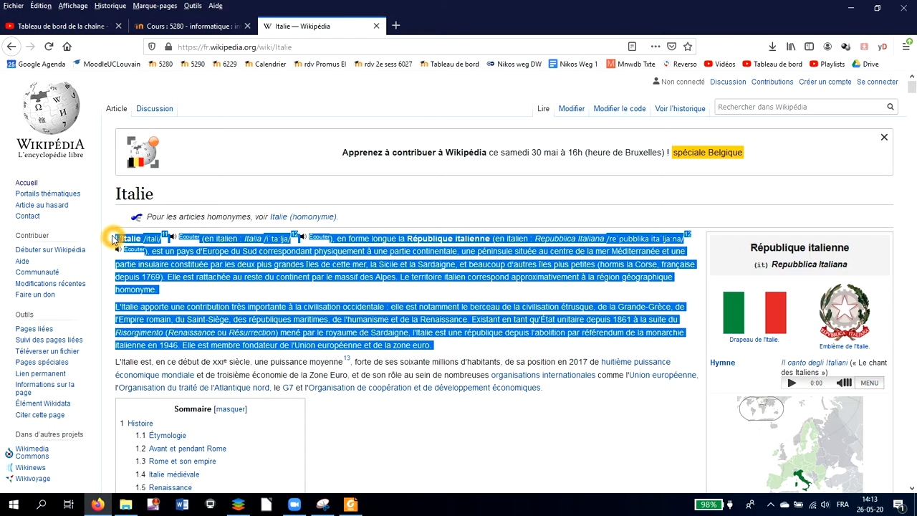
{"action": "left_click_drag", "start_coordinate": [112, 239], "coordinate": [480, 344]}
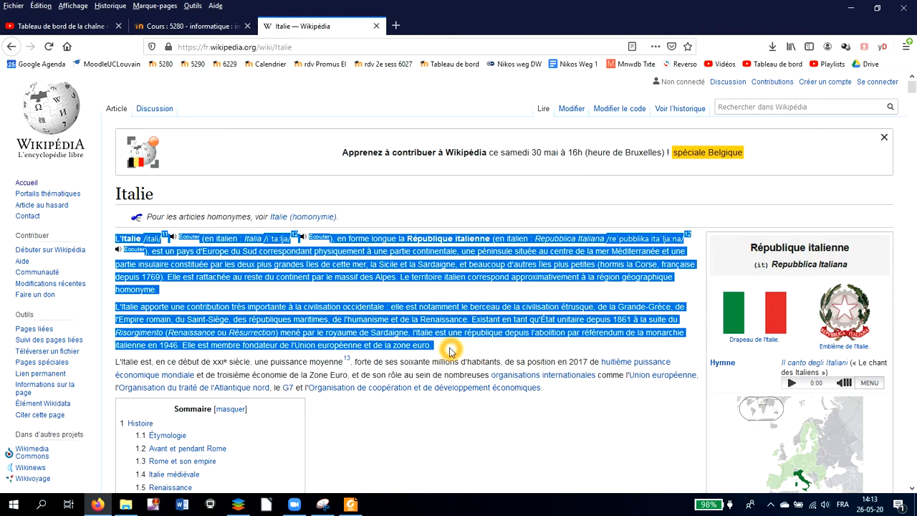
{"action": "left_click", "coordinate": [254, 300]}
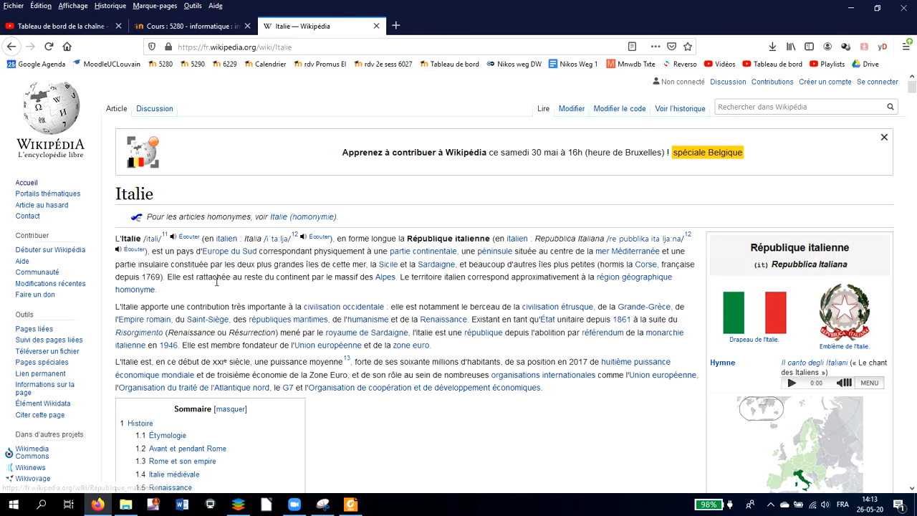
Step: Copy the first two introduction paragraphs of the article, from "L'Italie" through "de la zone euro."
{"action": "left_click_drag", "start_coordinate": [434, 350], "coordinate": [113, 241]}
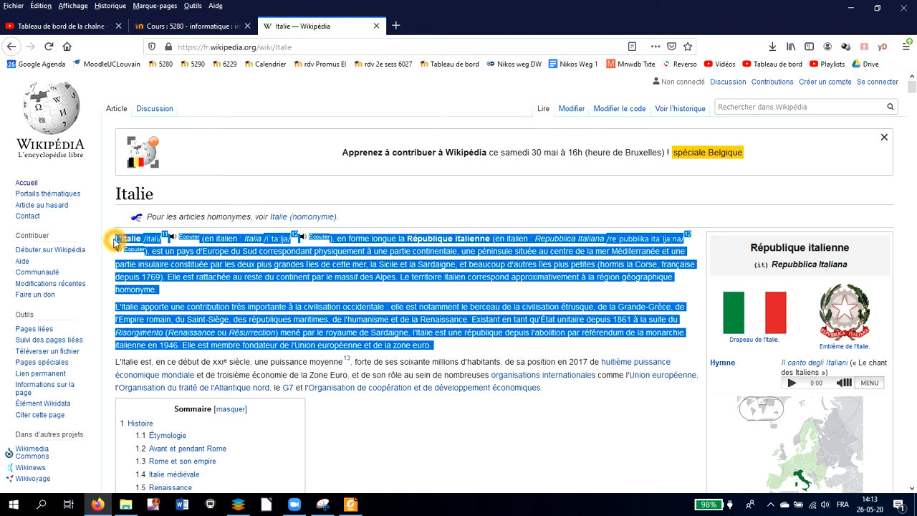
{"action": "mouse_move", "coordinate": [113, 241]}
{"action": "left_mouse_down"}
{"action": "mouse_move", "coordinate": [117, 228]}
{"action": "mouse_move", "coordinate": [119, 236]}
{"action": "left_mouse_up"}
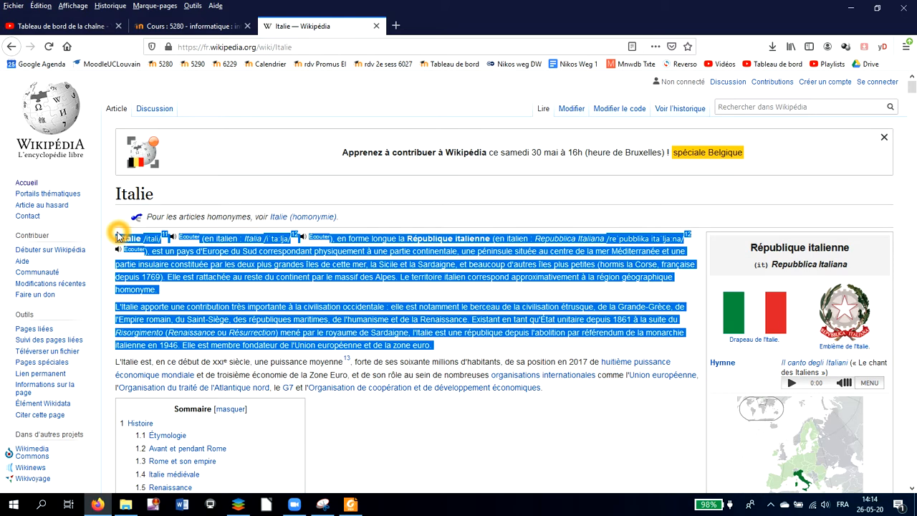
{"action": "left_click_drag", "start_coordinate": [119, 235], "coordinate": [114, 237]}
{"action": "key", "text": "ctrl+c"}
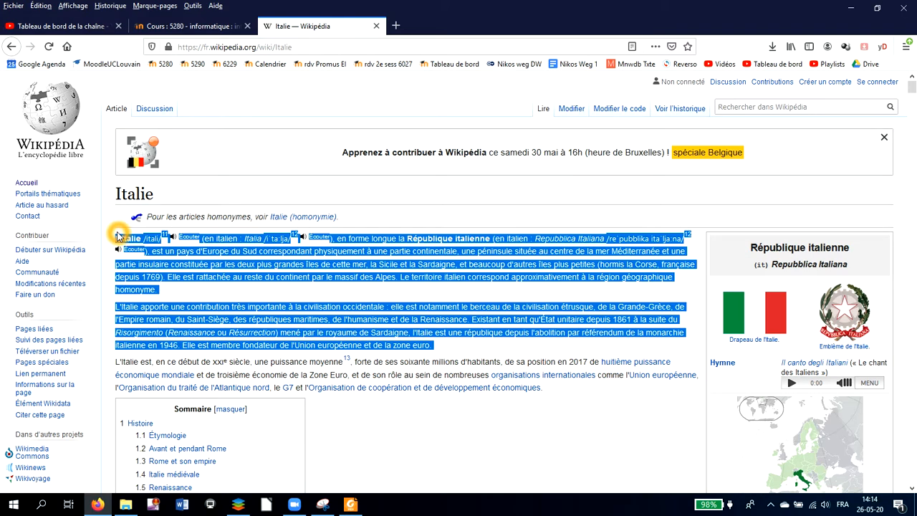
{"action": "right_click", "coordinate": [392, 255]}
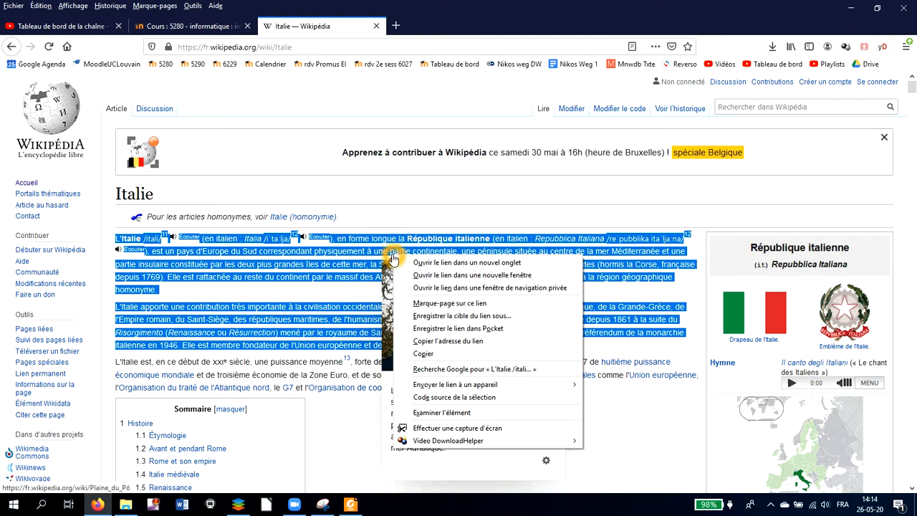
{"action": "left_click", "coordinate": [426, 353]}
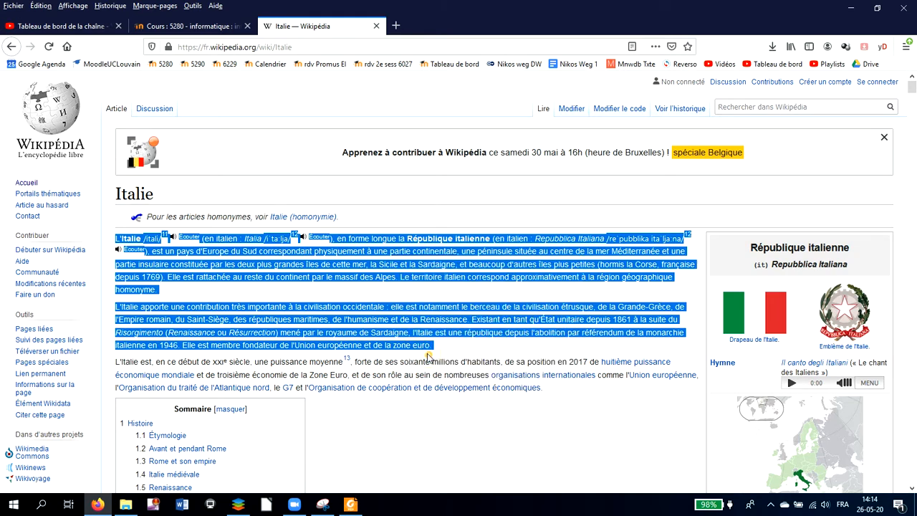
Step: Switch to the ONLYOFFICE document and paste the two copied paragraphs into the empty line below the "Présentation" heading
{"action": "left_click", "coordinate": [239, 505]}
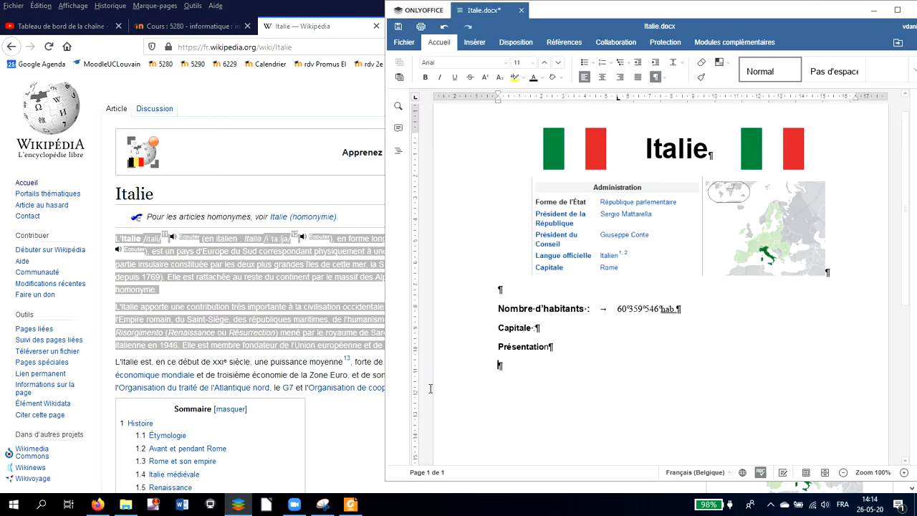
{"action": "right_click", "coordinate": [519, 364]}
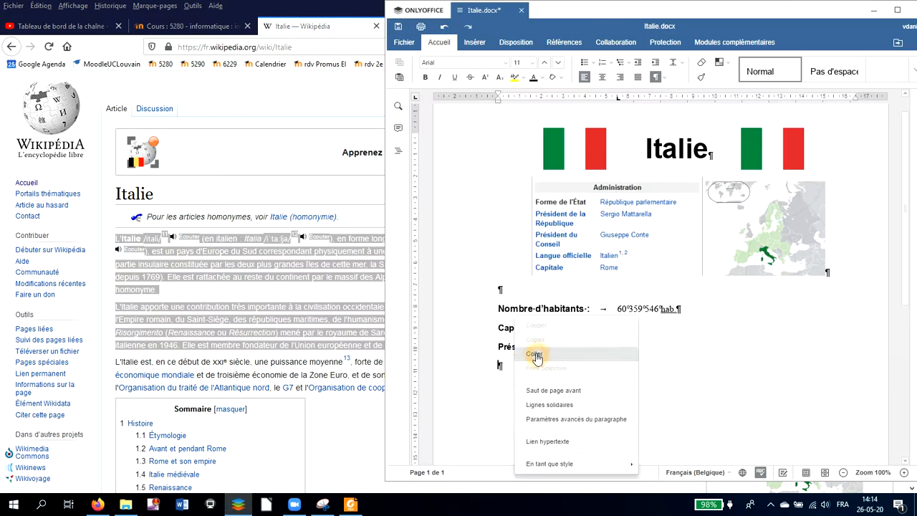
{"action": "left_click", "coordinate": [537, 355]}
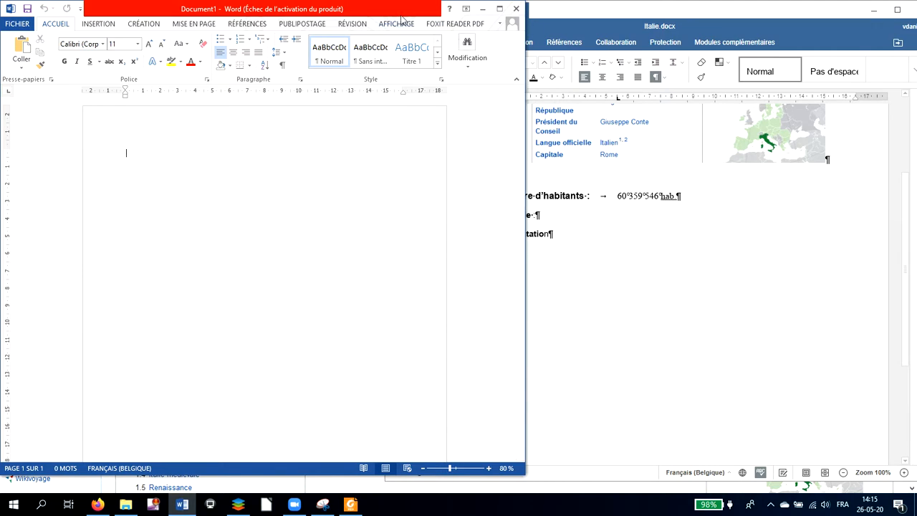
{"action": "left_click", "coordinate": [612, 261]}
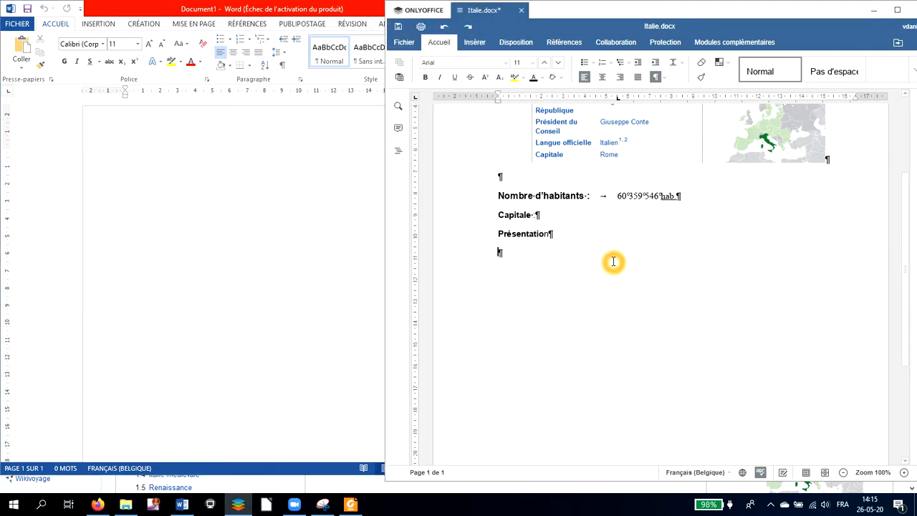
{"action": "key", "text": "ctrl+v"}
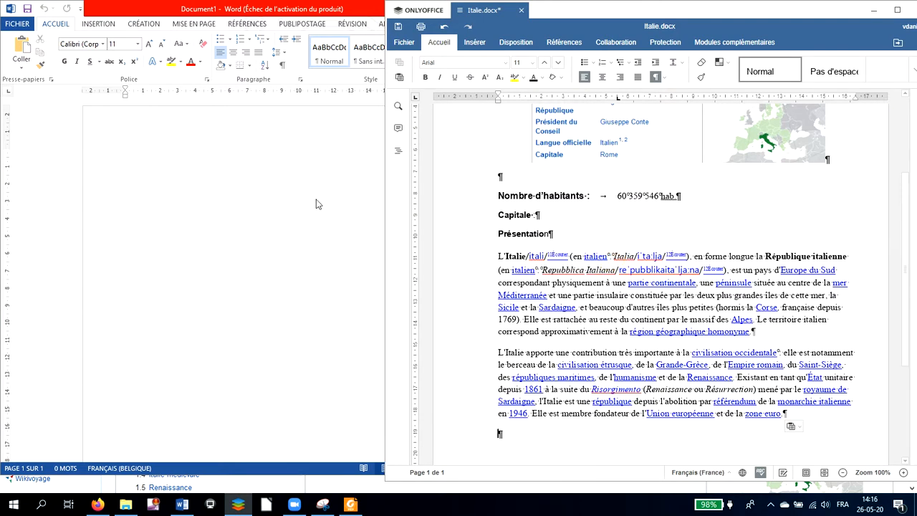
Step: Switch to the blank Document1 in Word and paste the same two copied paragraphs there
{"action": "left_click", "coordinate": [203, 161]}
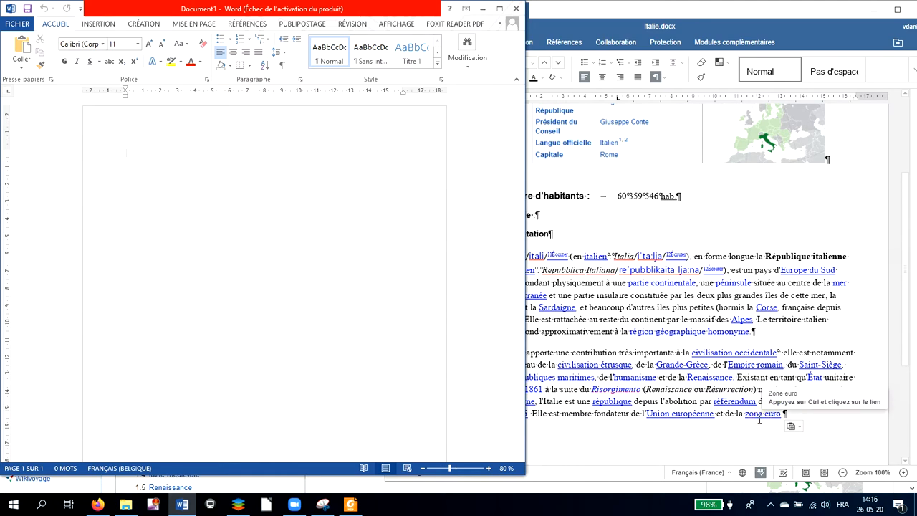
{"action": "left_click", "coordinate": [196, 186]}
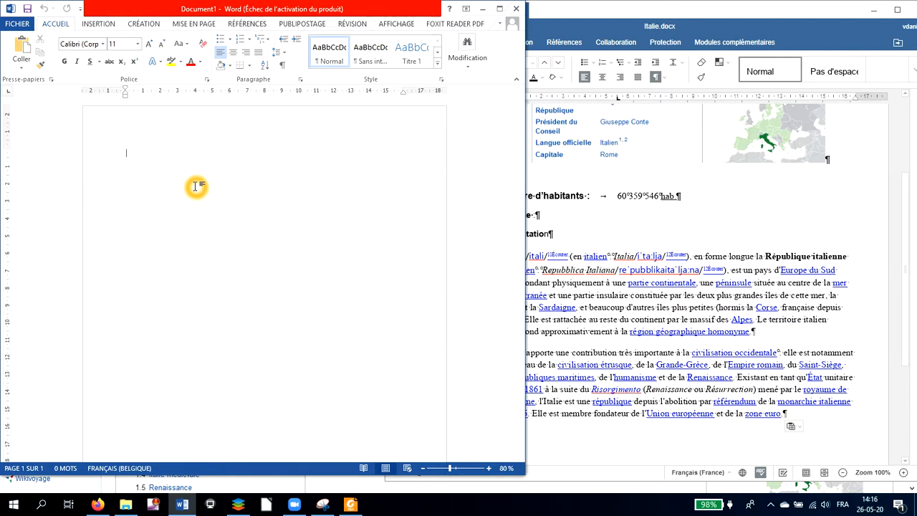
{"action": "key", "text": "ctrl+v"}
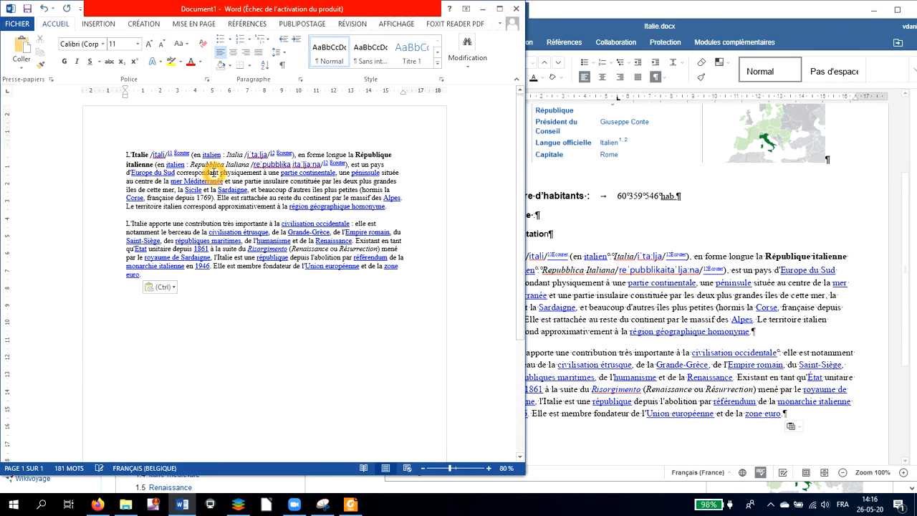
Step: Undo the formatted paste in Word and paste the two copied paragraphs again as text only
{"action": "key", "text": "ctrl+z"}
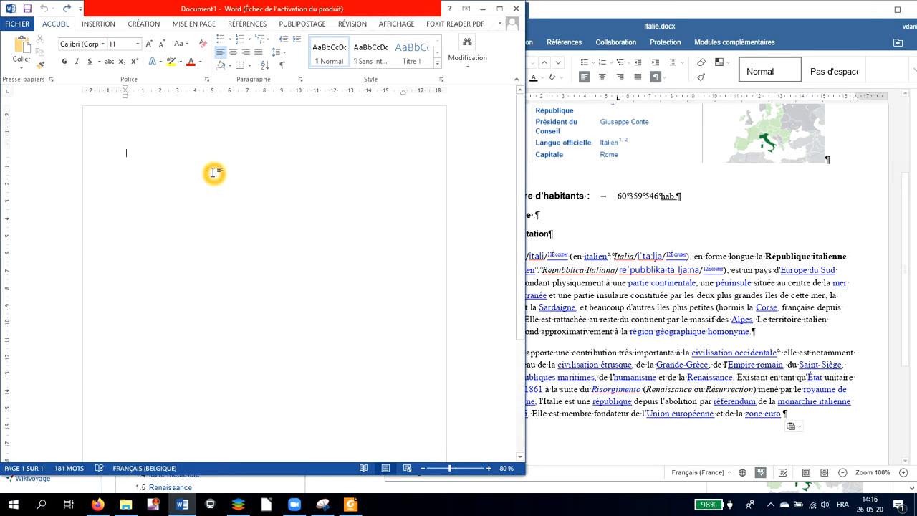
{"action": "left_click", "coordinate": [27, 72]}
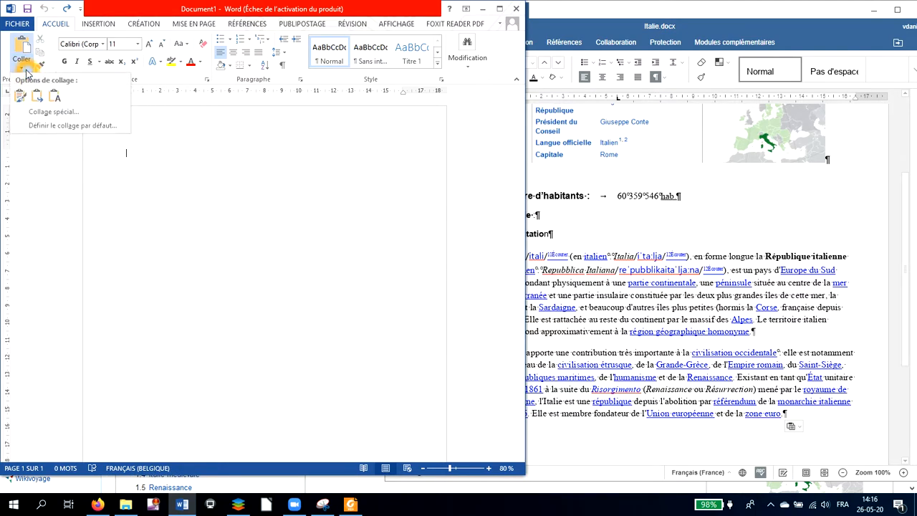
{"action": "left_click", "coordinate": [132, 159]}
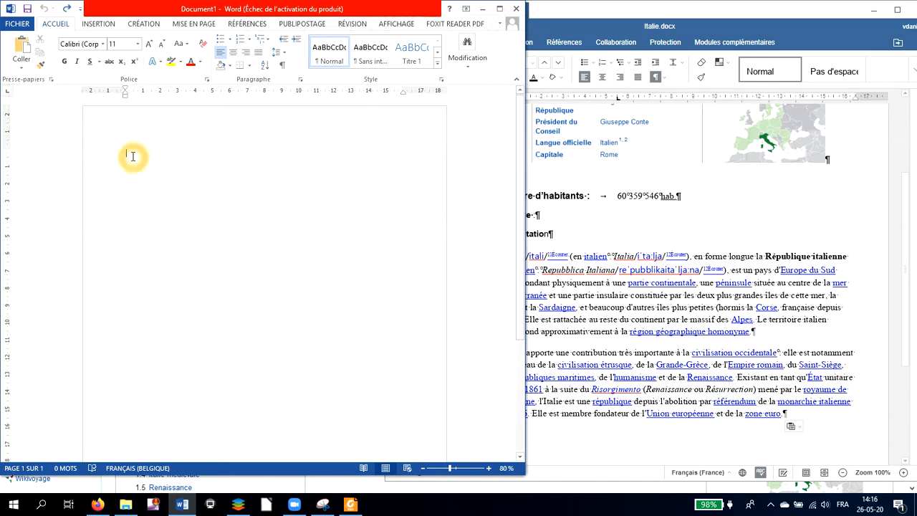
{"action": "right_click", "coordinate": [131, 160]}
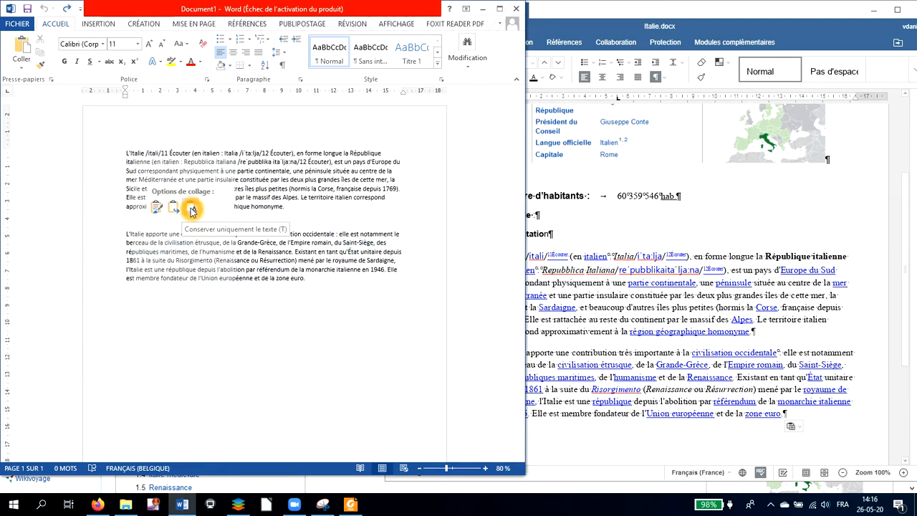
{"action": "left_click", "coordinate": [192, 209]}
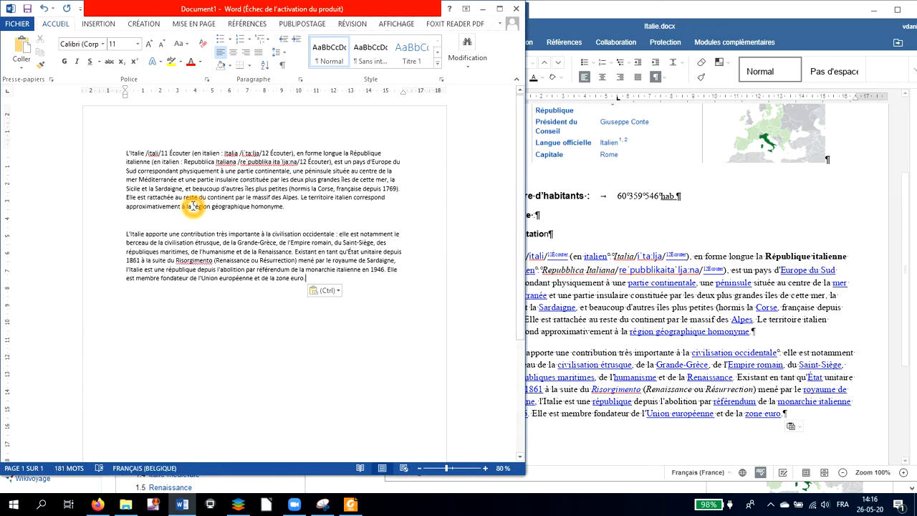
Step: Switch to the ONLYOFFICE document and clear the style of the two pasted paragraphs below the "Présentation" heading
{"action": "left_click", "coordinate": [555, 239]}
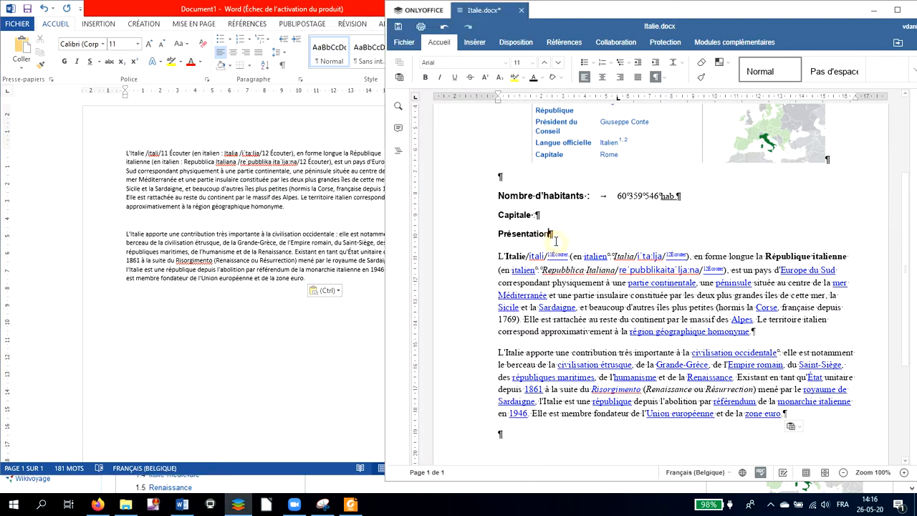
{"action": "left_click", "coordinate": [496, 257]}
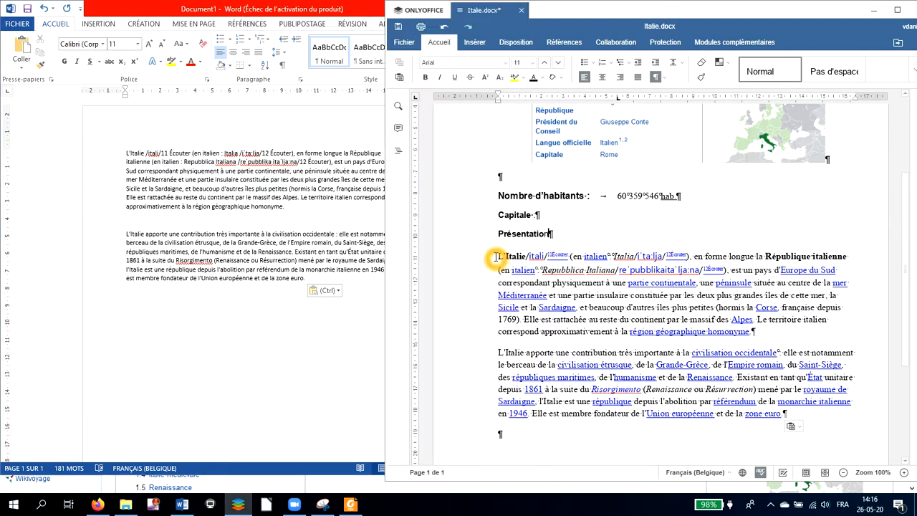
{"action": "left_click", "coordinate": [400, 65]}
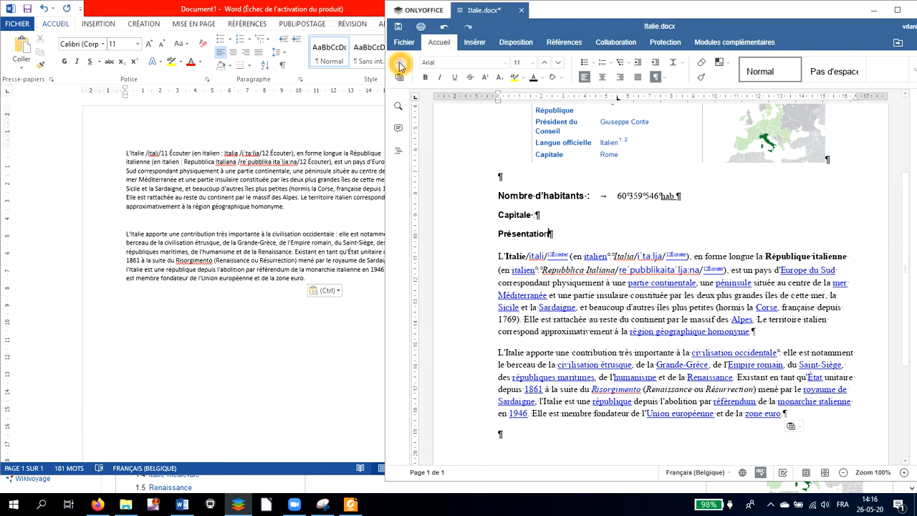
{"action": "left_click", "coordinate": [497, 256]}
{"action": "left_click_drag", "start_coordinate": [497, 256], "coordinate": [789, 413]}
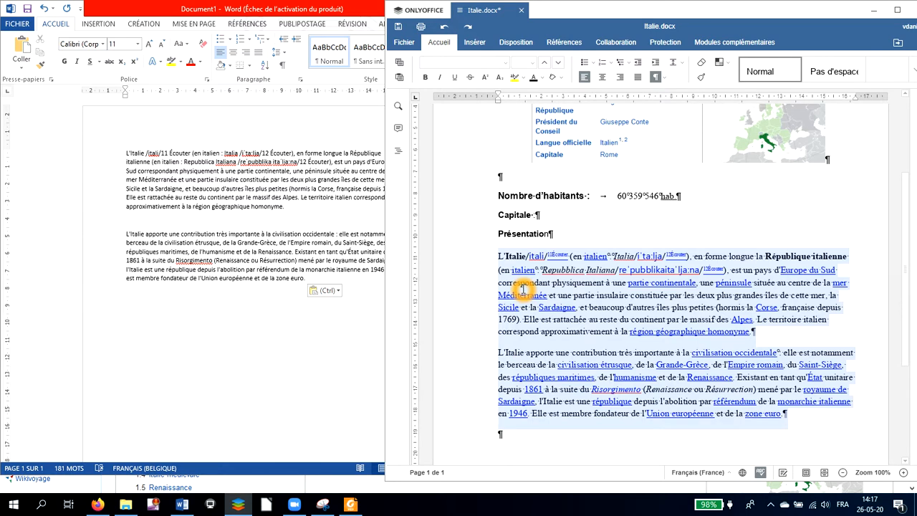
{"action": "left_click", "coordinate": [701, 65]}
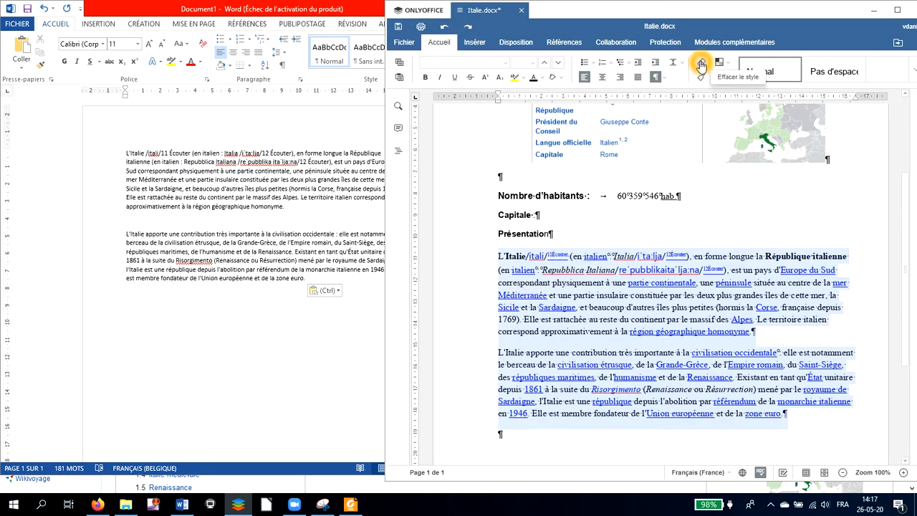
{"action": "left_click", "coordinate": [701, 64]}
{"action": "left_click", "coordinate": [659, 281]}
{"action": "left_click", "coordinate": [659, 289]}
{"action": "left_click", "coordinate": [655, 285]}
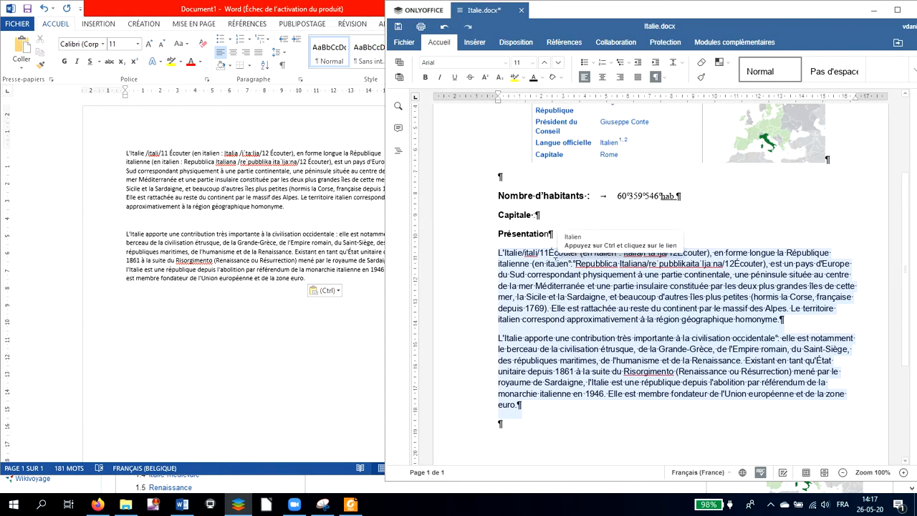
Step: Delete the pronunciation passage after "L'Italie" in the first paragraph, from "/itali/11Écouter" up to "en forme longue"
{"action": "left_click", "coordinate": [549, 248]}
{"action": "left_click", "coordinate": [544, 255]}
{"action": "left_click", "coordinate": [527, 253]}
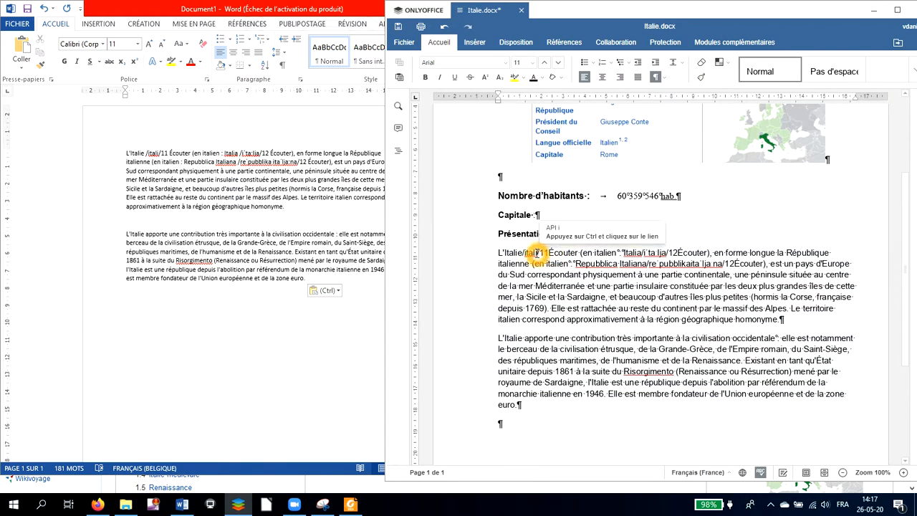
{"action": "left_click_drag", "start_coordinate": [525, 252], "coordinate": [707, 251]}
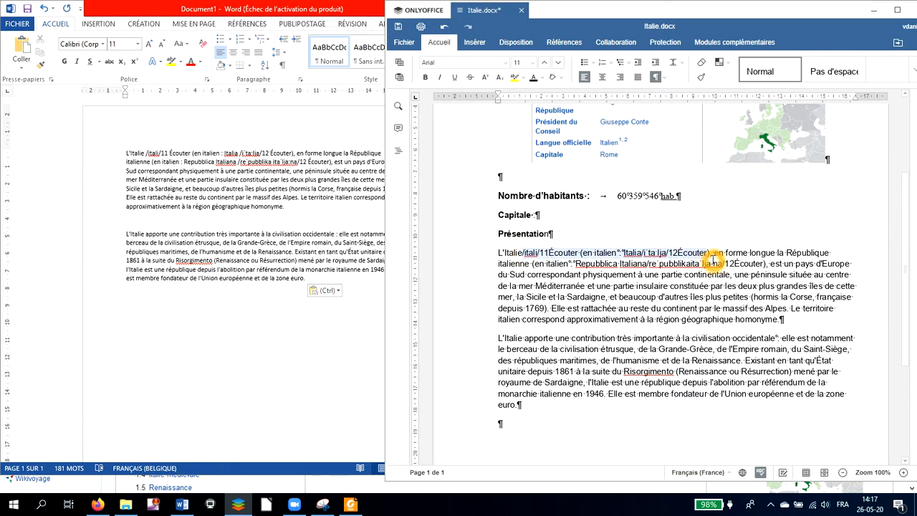
{"action": "key", "text": "Delete"}
{"action": "key", "text": "Delete"}
{"action": "key", "text": "Delete"}
{"action": "key", "text": "Delete"}
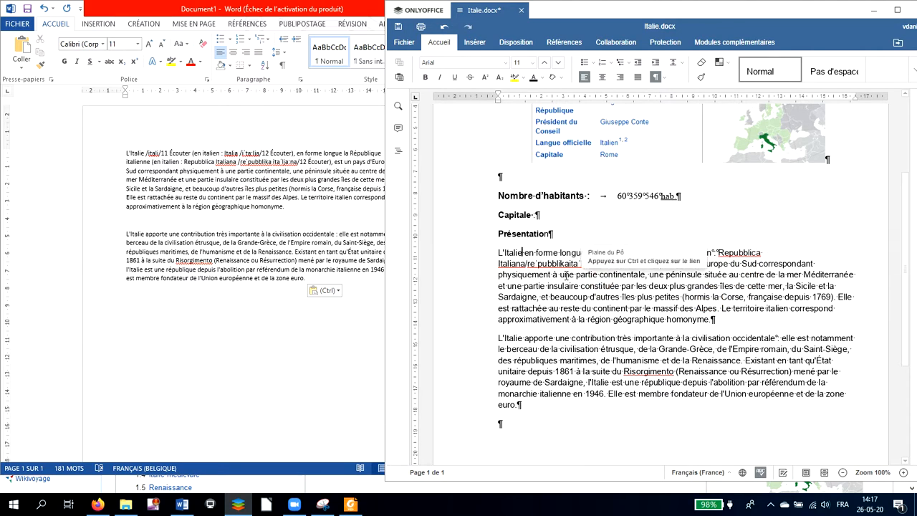
Step: Delete the pronunciation passage after "Repubblica Italiana", through "12Écouter),"
{"action": "left_click", "coordinate": [521, 263]}
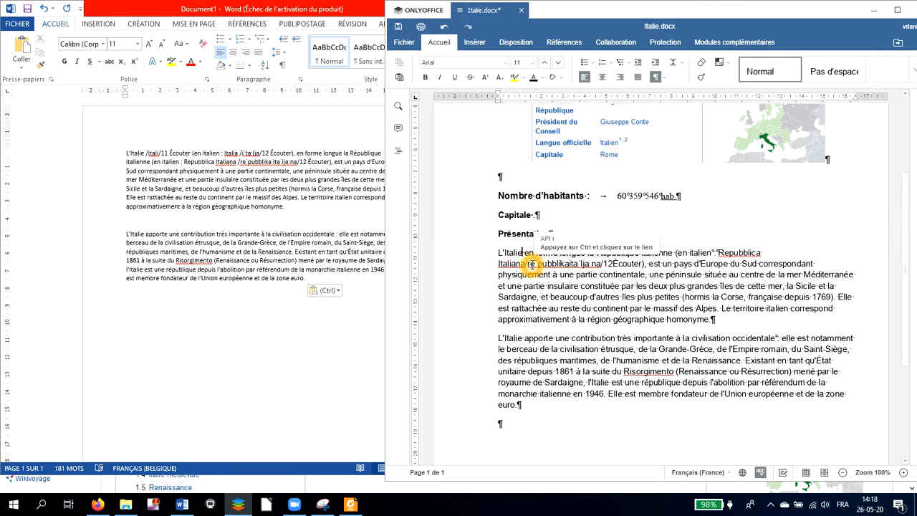
{"action": "left_click", "coordinate": [528, 264]}
{"action": "left_click_drag", "start_coordinate": [540, 262], "coordinate": [647, 265]}
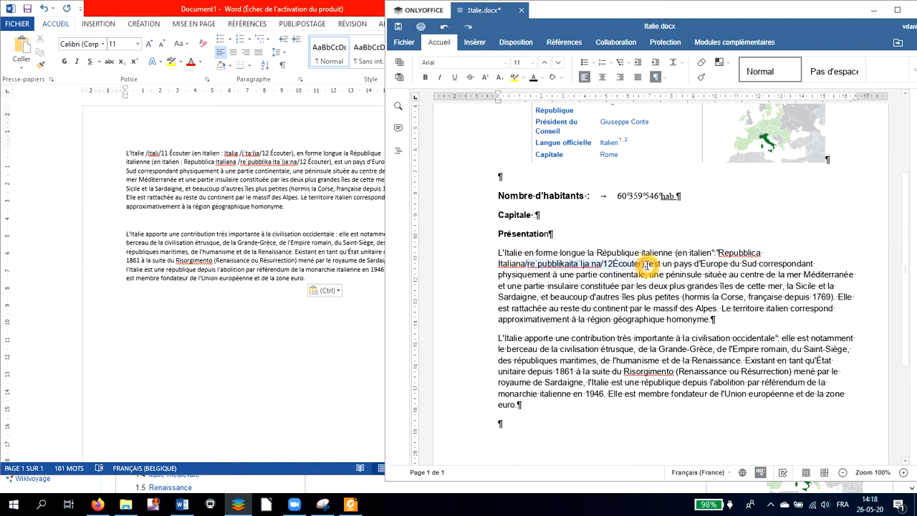
{"action": "key", "text": "Delete"}
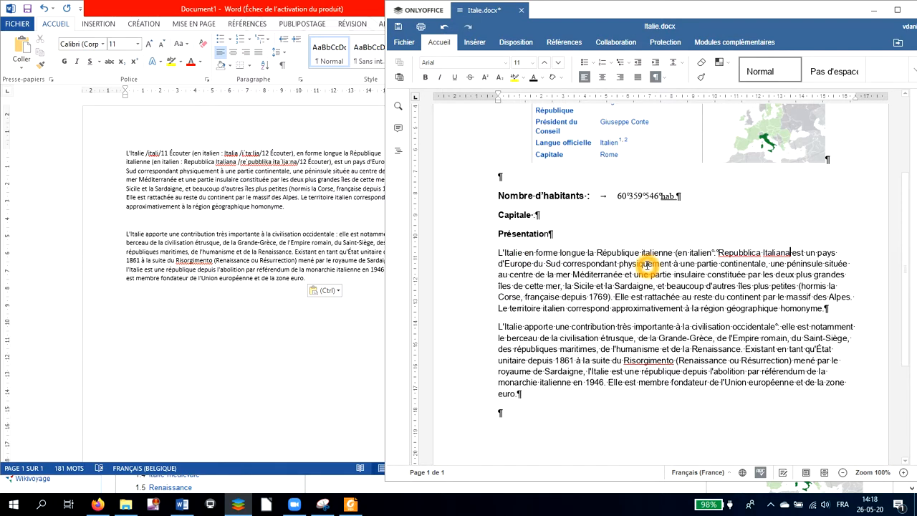
Step: Undo the last deletions in the first paragraph and reapply them
{"action": "left_click", "coordinate": [615, 240]}
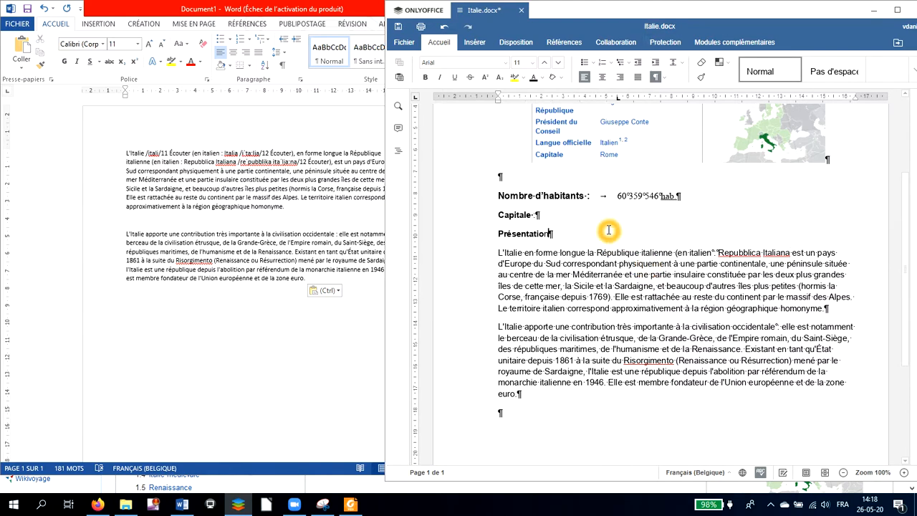
{"action": "key", "text": "ctrl+z"}
{"action": "key", "text": "ctrl+z"}
{"action": "key", "text": "ctrl+z"}
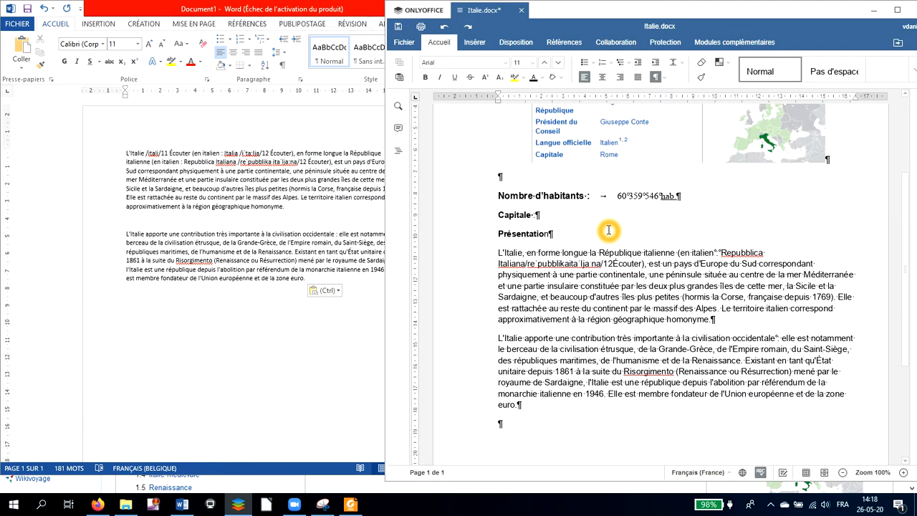
{"action": "left_click", "coordinate": [501, 252]}
{"action": "key", "text": "ctrl+y"}
{"action": "key", "text": "ctrl+y"}
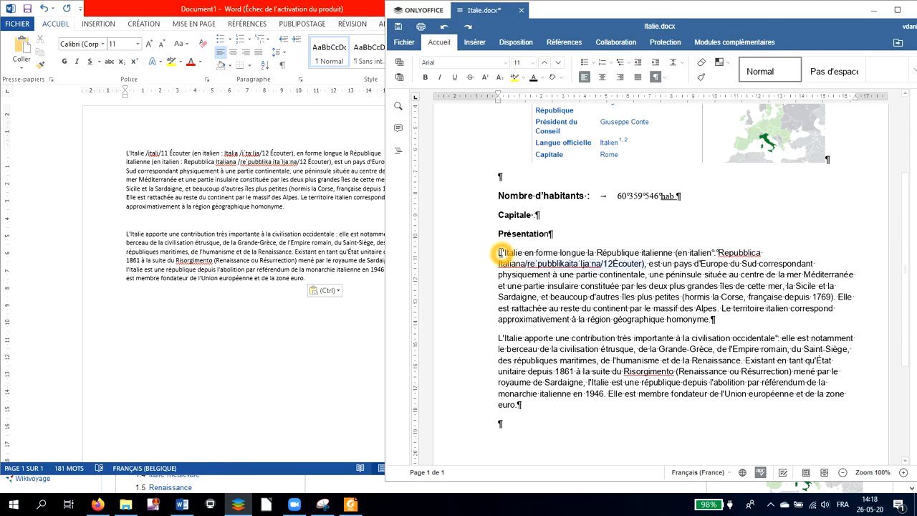
{"action": "key", "text": "Delete"}
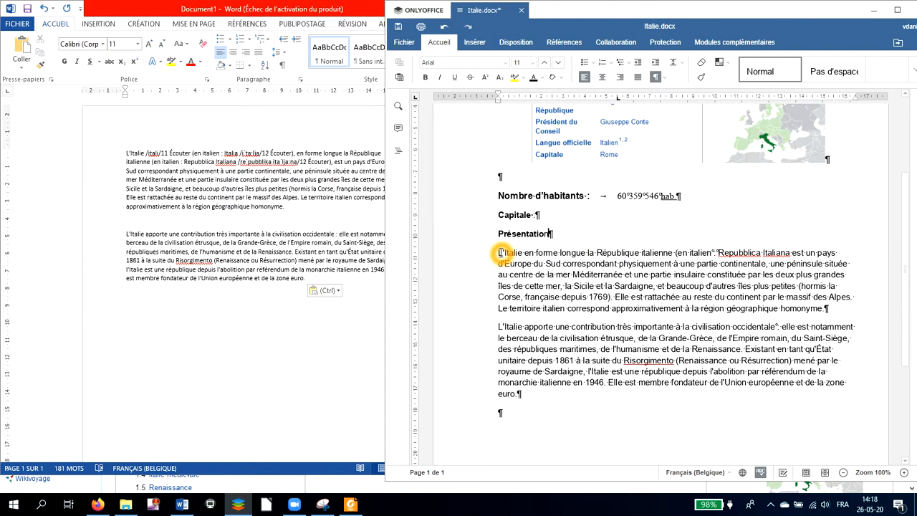
Step: Switch to Word and replace all the plain text with the copied paragraphs in their source formatting
{"action": "left_click", "coordinate": [306, 279]}
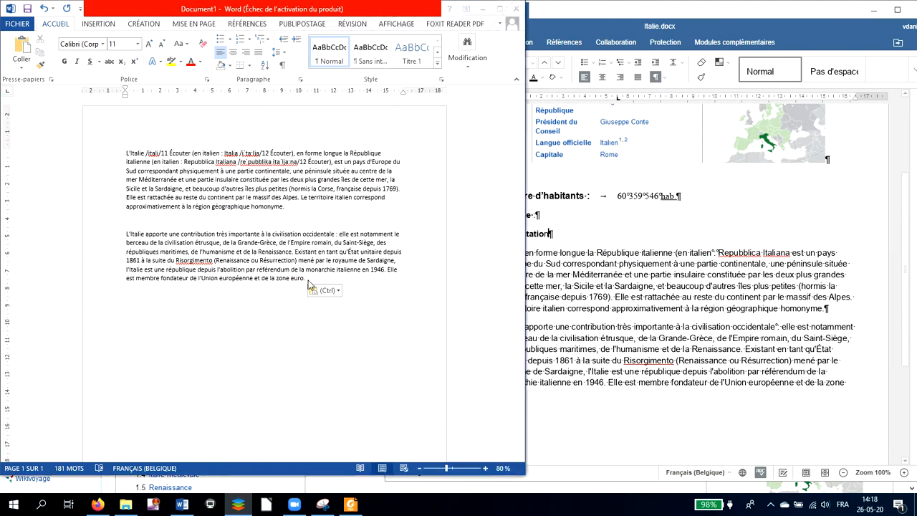
{"action": "left_click_drag", "start_coordinate": [306, 279], "coordinate": [170, 131]}
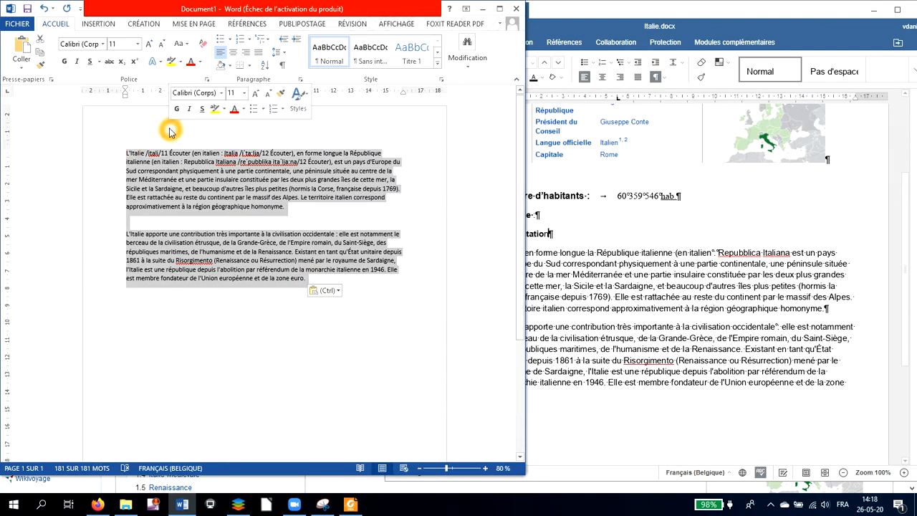
{"action": "key", "text": "ctrl+v"}
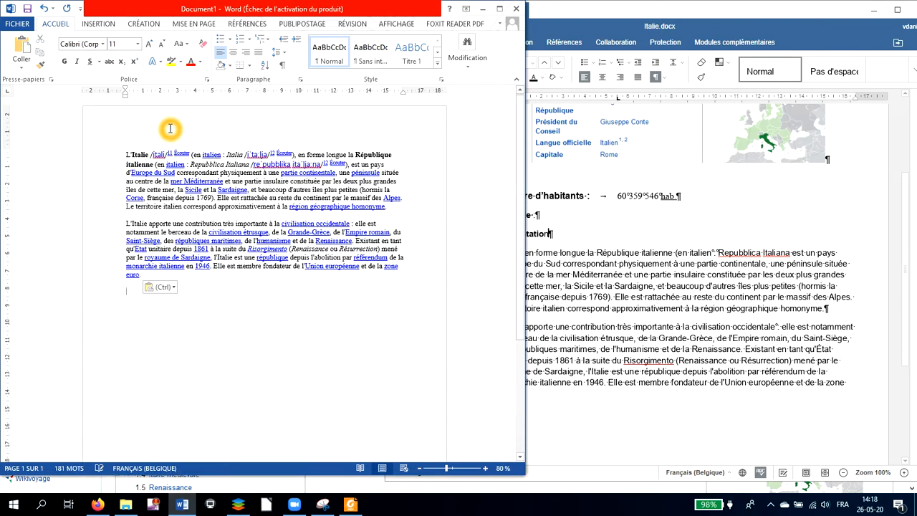
Step: Paste the copied paragraphs as text only inside the "Europe du Sud" link in the first paragraph
{"action": "left_click", "coordinate": [281, 167]}
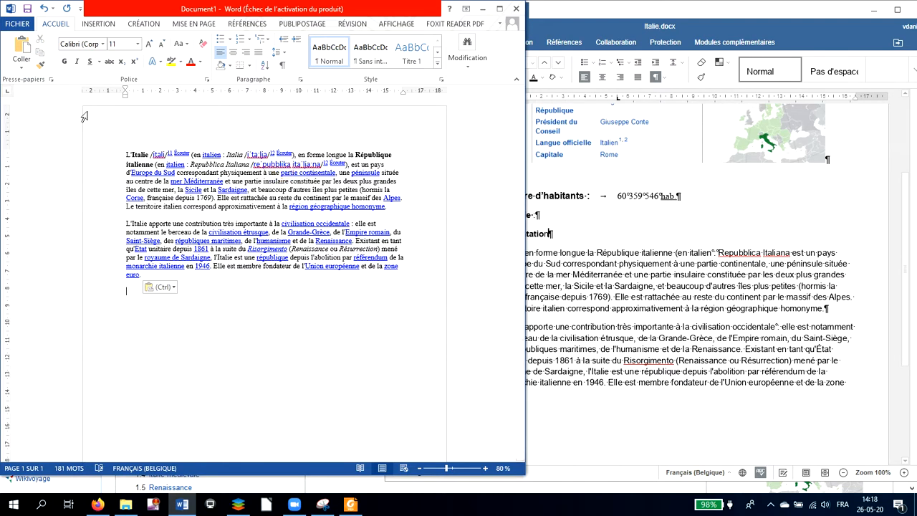
{"action": "left_click", "coordinate": [159, 154]}
{"action": "right_click", "coordinate": [166, 172]}
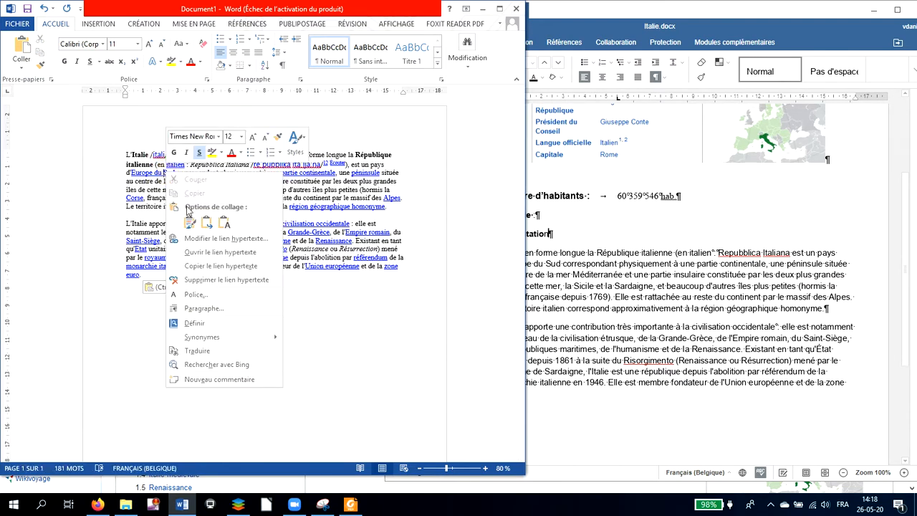
{"action": "left_click", "coordinate": [224, 227]}
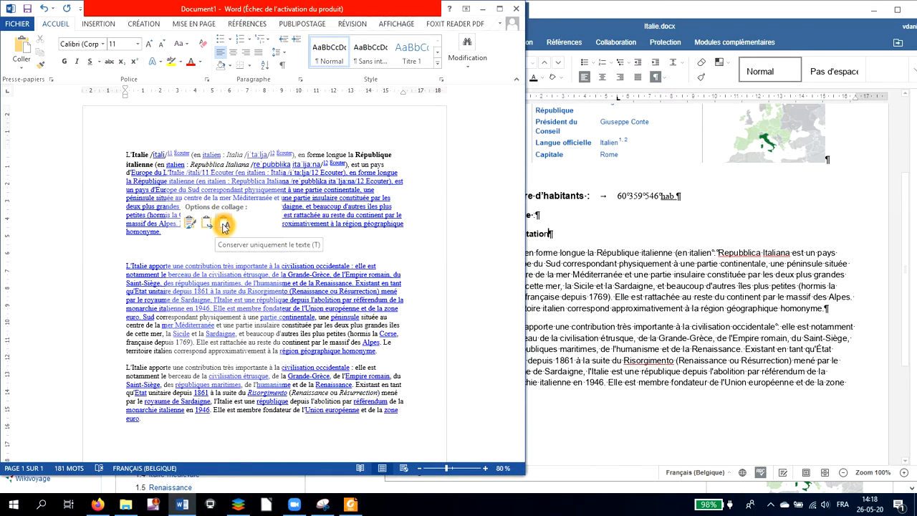
{"action": "left_click", "coordinate": [224, 227]}
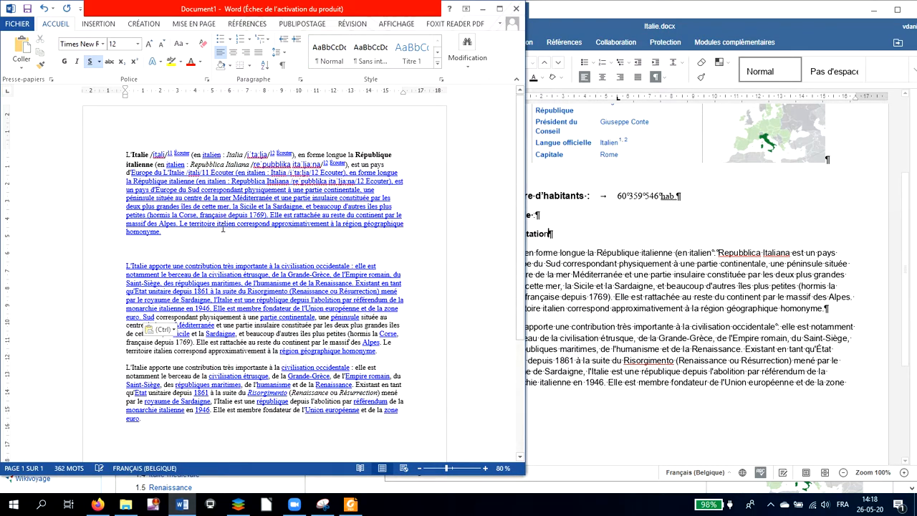
Step: Undo the last two pastes in the Word document
{"action": "scroll", "coordinate": [215, 229], "scroll_direction": "down", "scroll_amount": 1}
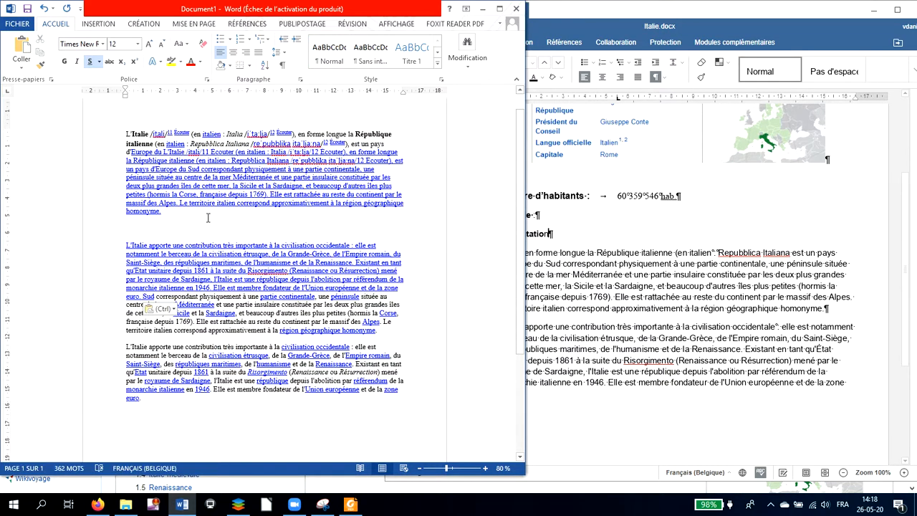
{"action": "key", "text": "ctrl+z"}
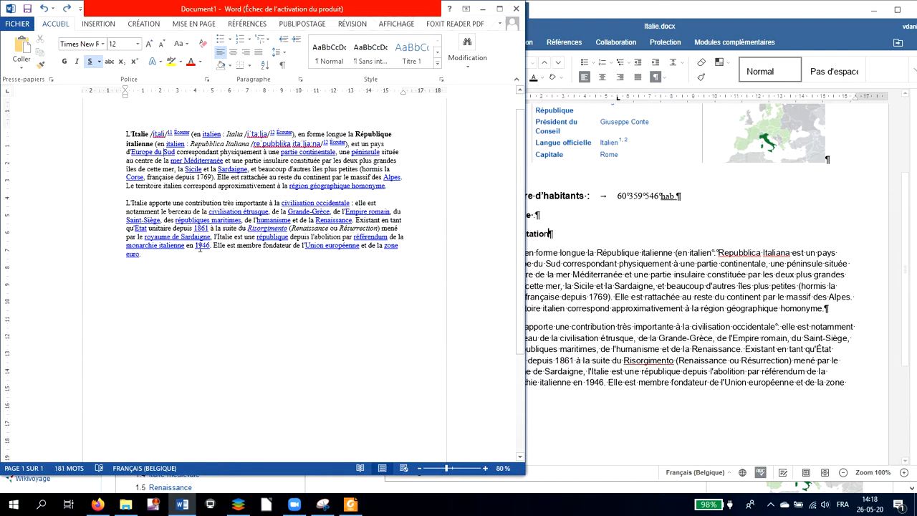
{"action": "scroll", "coordinate": [184, 258], "scroll_direction": "down", "scroll_amount": 1}
{"action": "key", "text": "ctrl+z"}
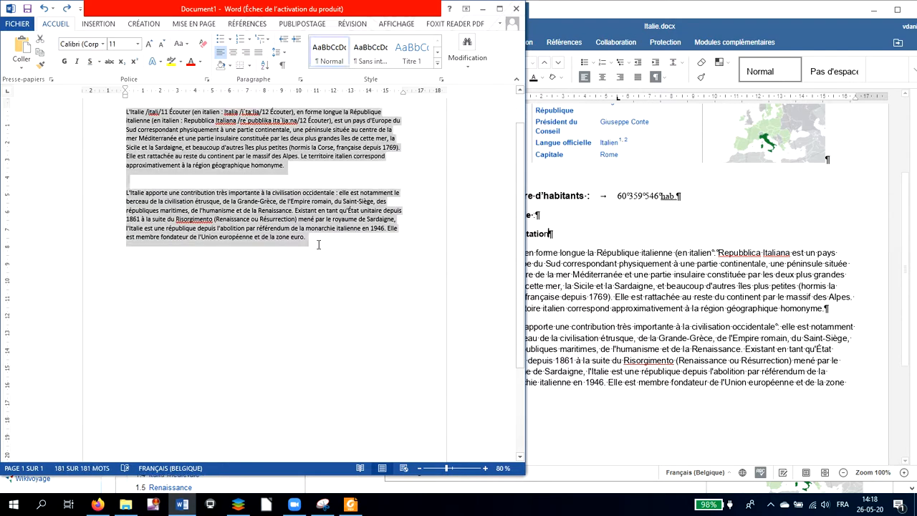
Step: Paste the copied paragraphs as text only into the empty line below the existing text, and return to the ONLYOFFICE document
{"action": "left_click", "coordinate": [322, 239]}
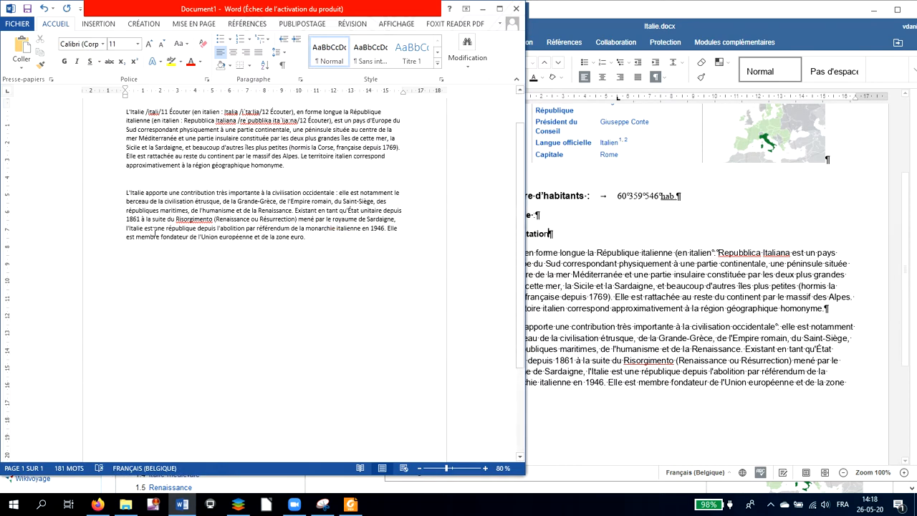
{"action": "left_click", "coordinate": [142, 262]}
{"action": "right_click", "coordinate": [142, 262]}
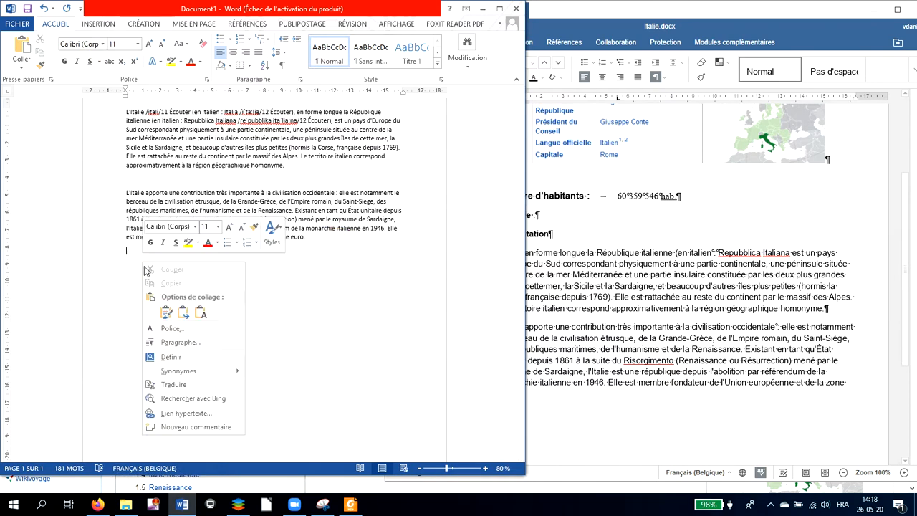
{"action": "left_click", "coordinate": [204, 316]}
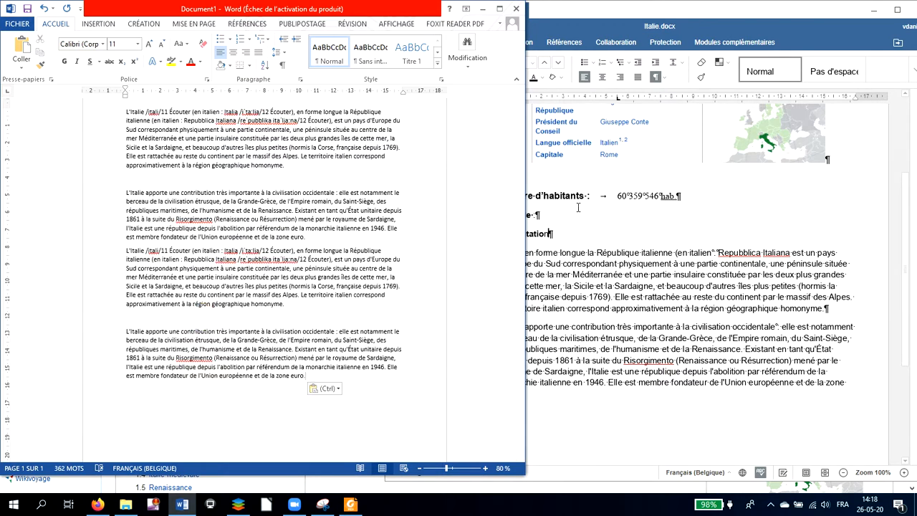
{"action": "left_click", "coordinate": [574, 233]}
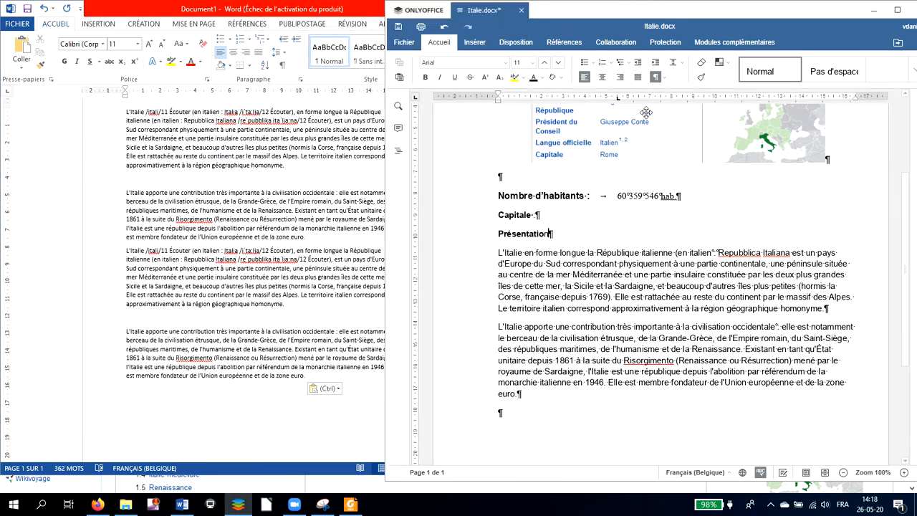
{"action": "left_click", "coordinate": [702, 65]}
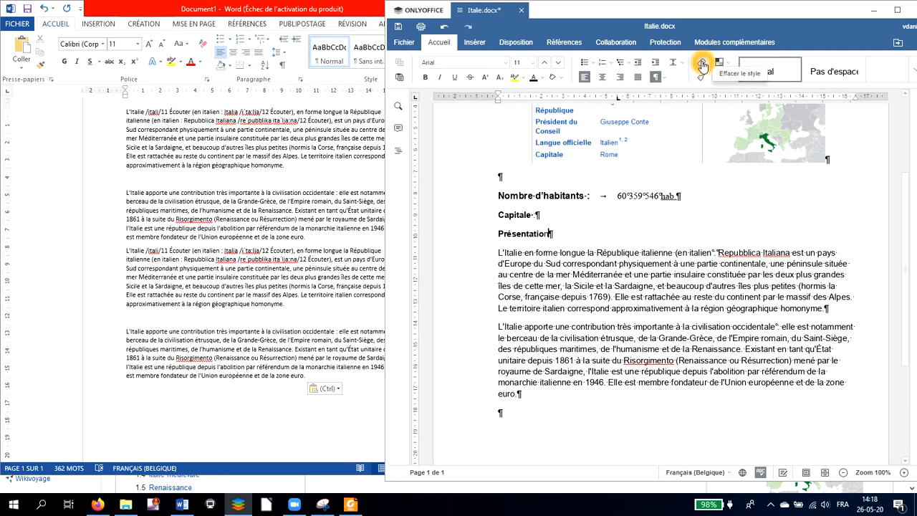
{"action": "left_click", "coordinate": [577, 325]}
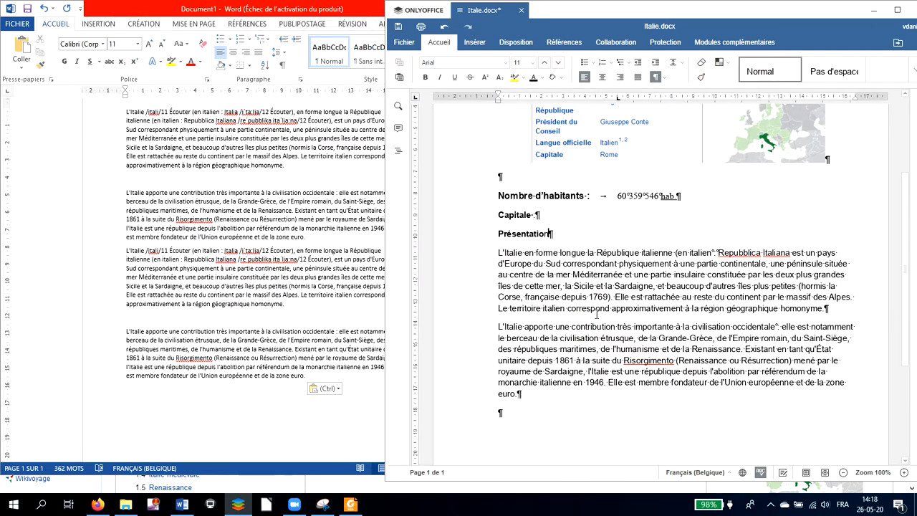
Step: Complete the "Capitale :" line with a tab and the value "Rome"
{"action": "left_click", "coordinate": [721, 228]}
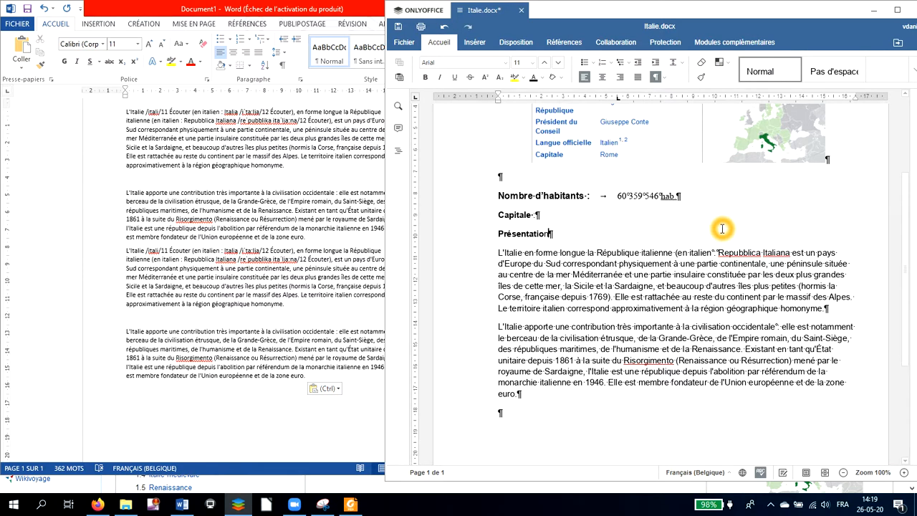
{"action": "left_click", "coordinate": [586, 221]}
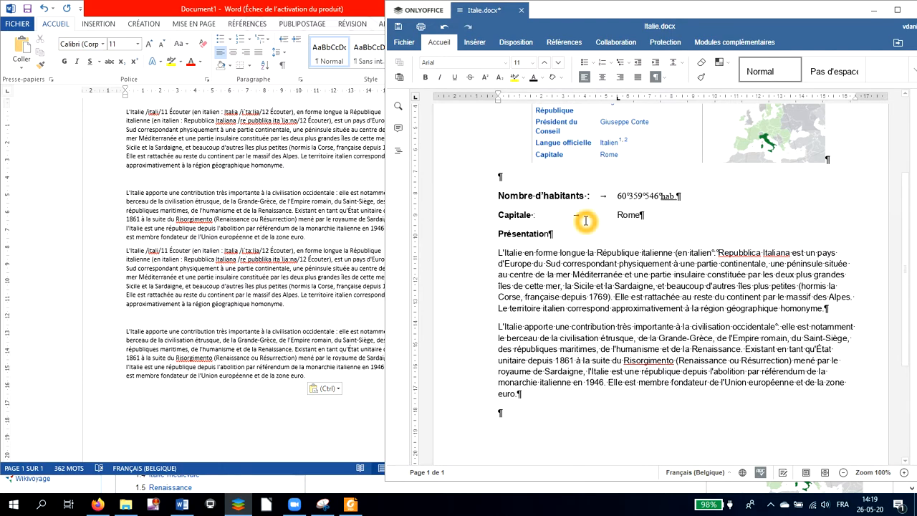
{"action": "left_click", "coordinate": [665, 221]}
Step: Consult the model PDF in Foxit Reader and add "en 20" after "hab." on the "Nombre d'habitants" line of the ONLYOFFICE document
{"action": "left_click", "coordinate": [684, 202]}
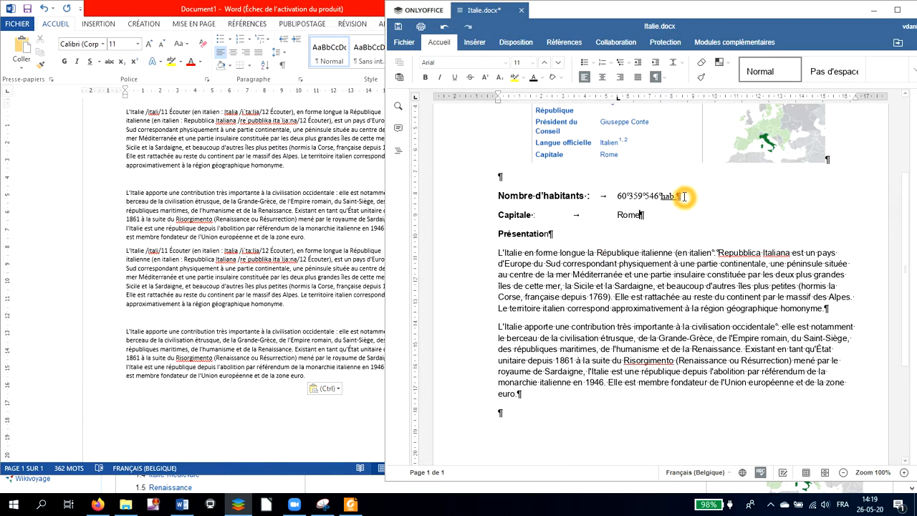
{"action": "left_click", "coordinate": [903, 473]}
{"action": "left_click", "coordinate": [903, 474]}
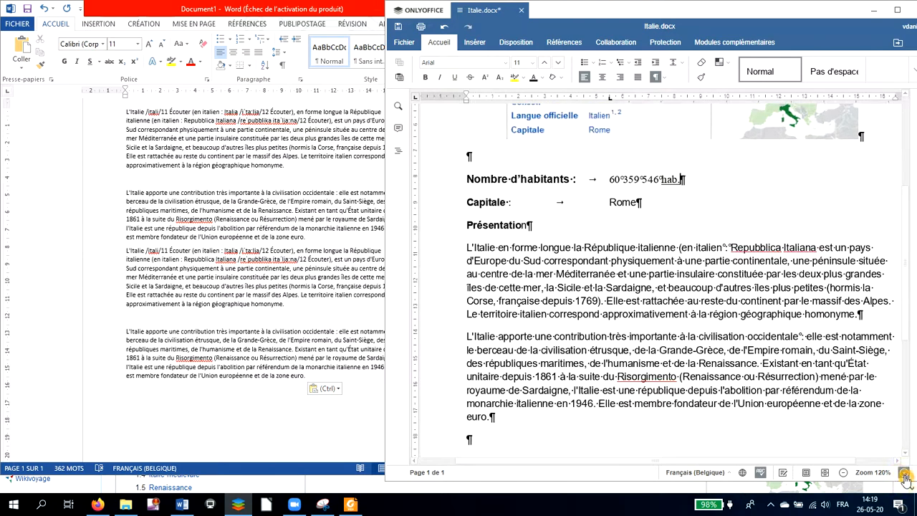
{"action": "left_click", "coordinate": [903, 473]}
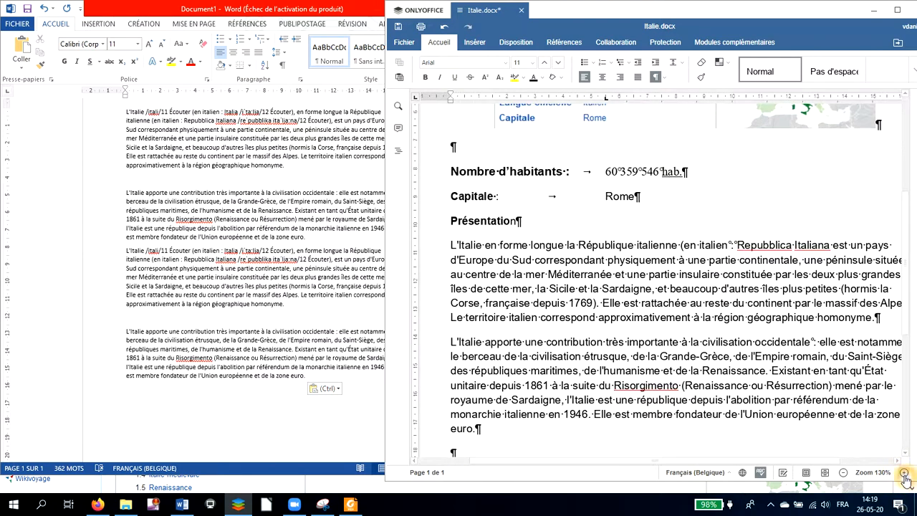
{"action": "left_click", "coordinate": [349, 505]}
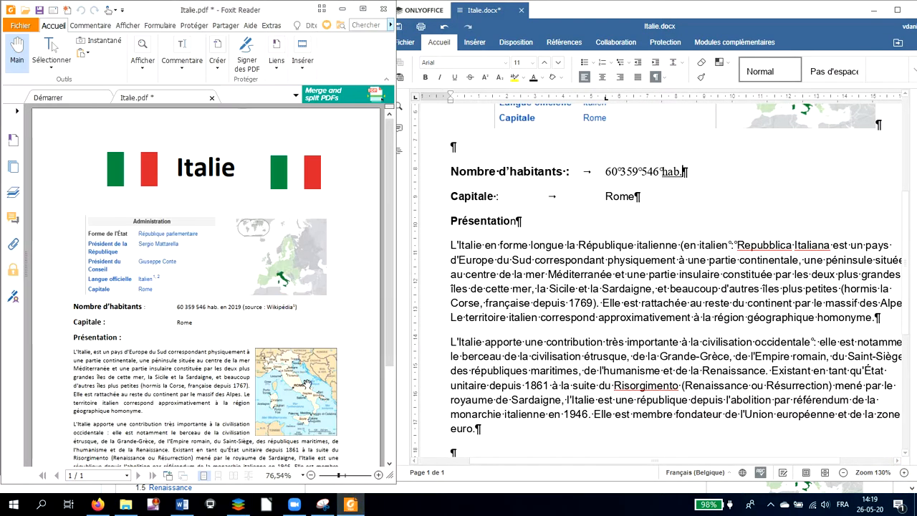
{"action": "left_click", "coordinate": [379, 475]}
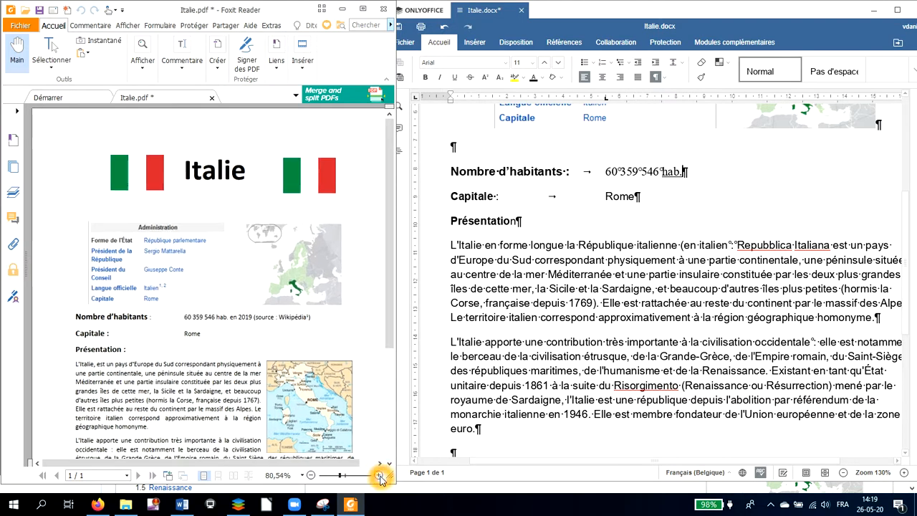
{"action": "scroll", "coordinate": [326, 391], "scroll_direction": "down", "scroll_amount": 1}
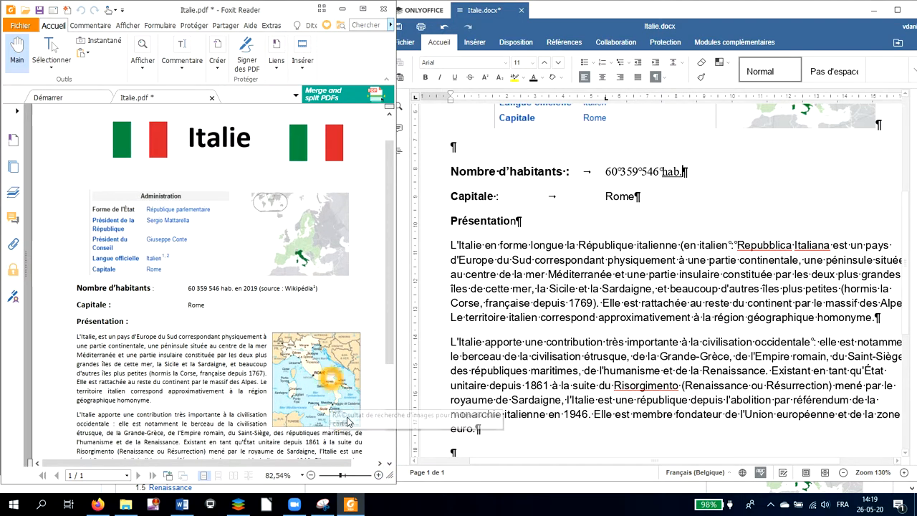
{"action": "left_click", "coordinate": [378, 475]}
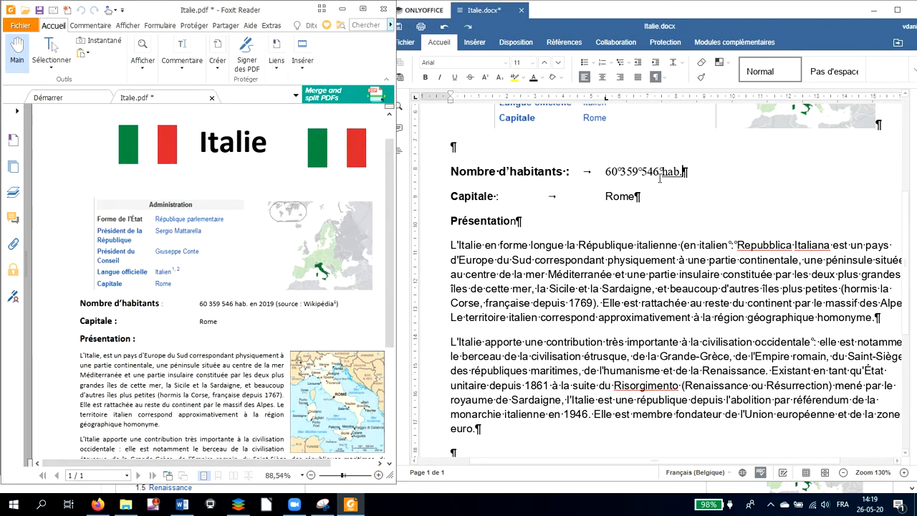
{"action": "scroll", "coordinate": [661, 178], "scroll_direction": "down", "scroll_amount": 5}
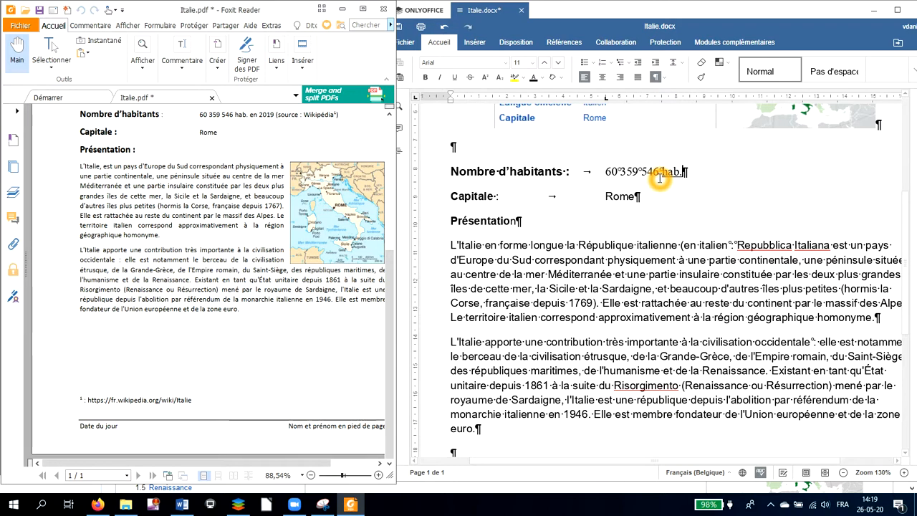
{"action": "left_click", "coordinate": [696, 171]}
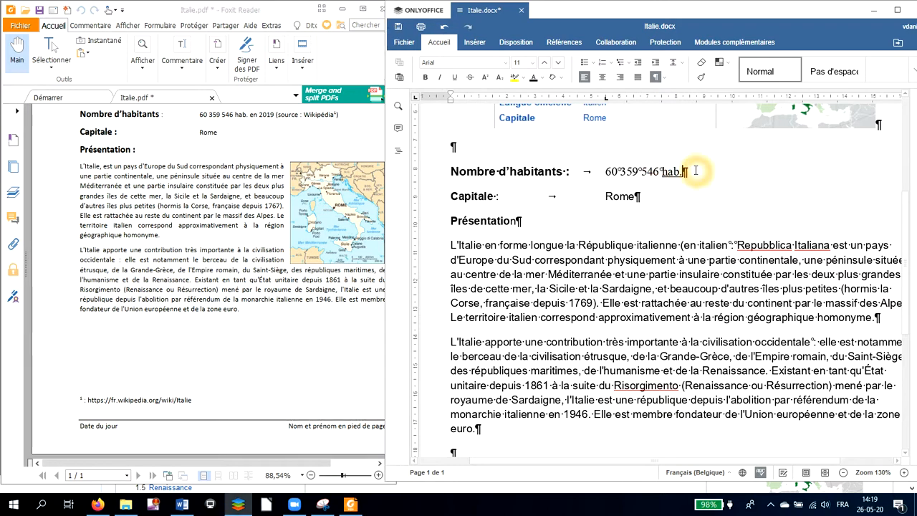
{"action": "type", "text": "en 20"}
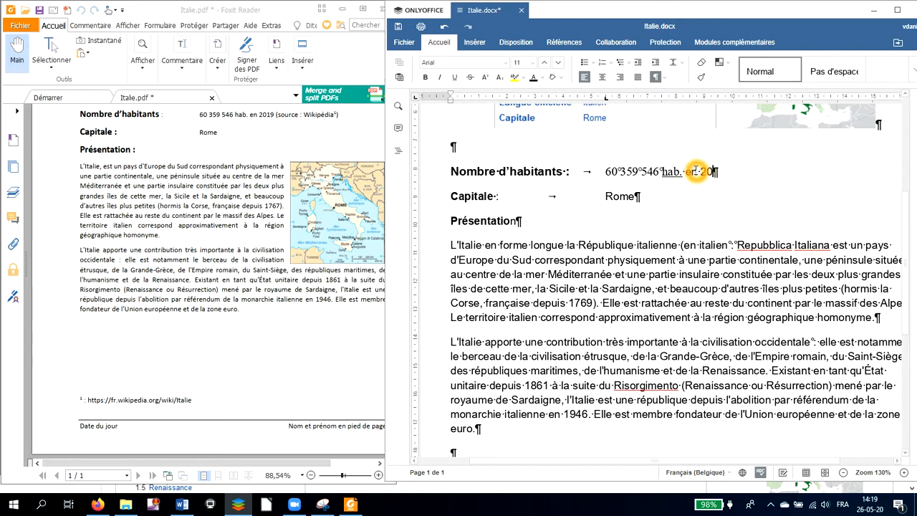